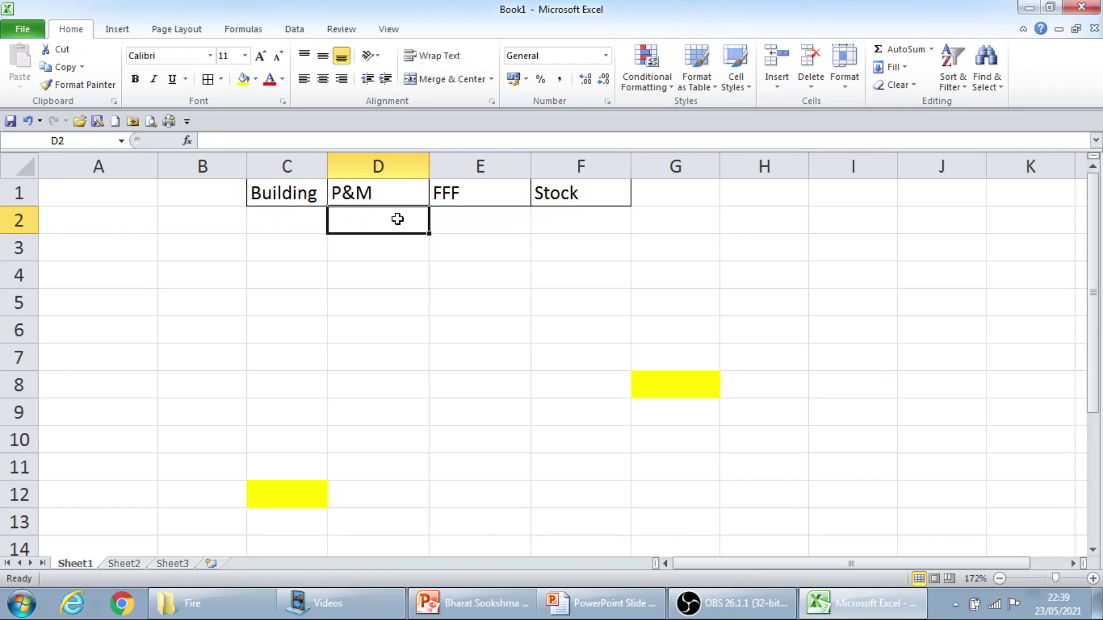
{"action": "key", "text": "alt+Tab"}
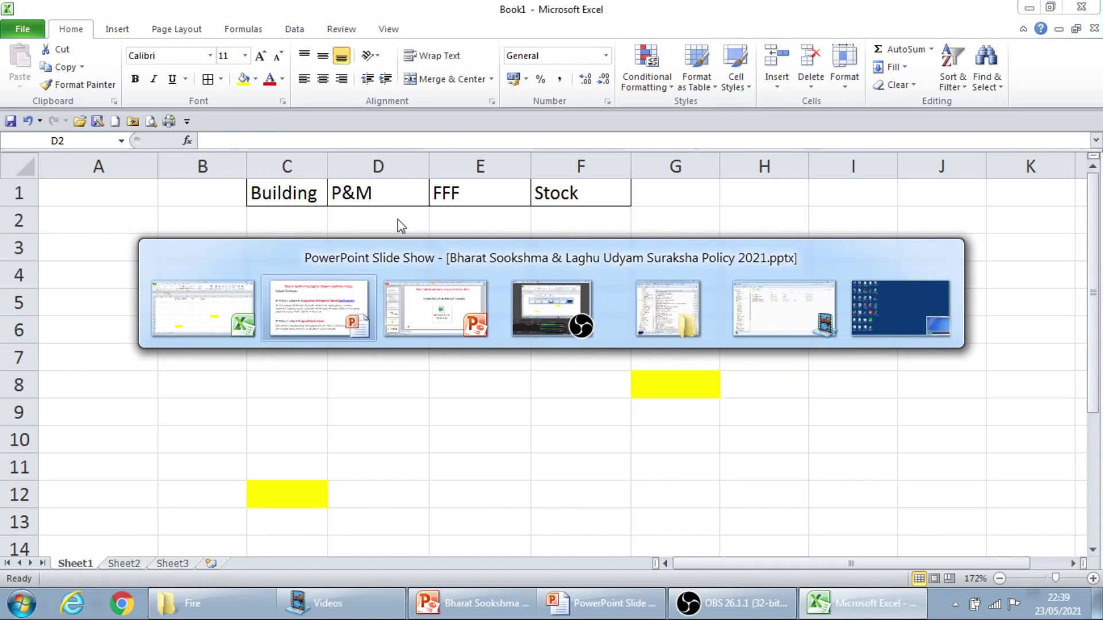
{"action": "key", "text": "alt+Tab"}
{"action": "key", "text": "alt+Tab"}
{"action": "key", "text": "alt+Tab"}
{"action": "key", "text": "alt+Tab"}
{"action": "key", "text": "alt+Tab"}
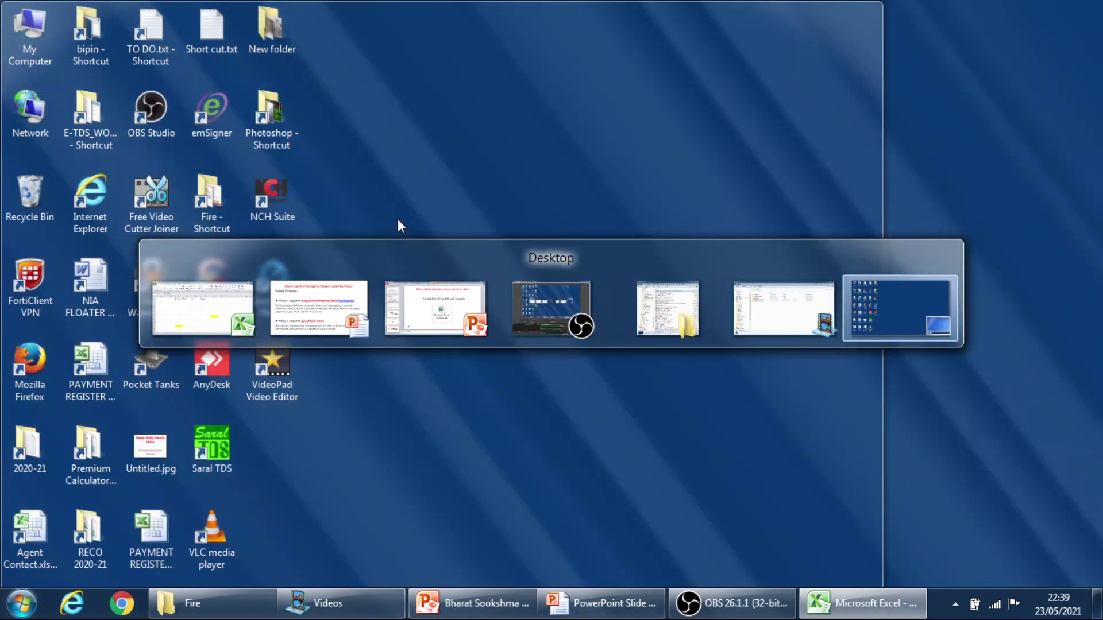
{"action": "key", "text": "alt+Tab"}
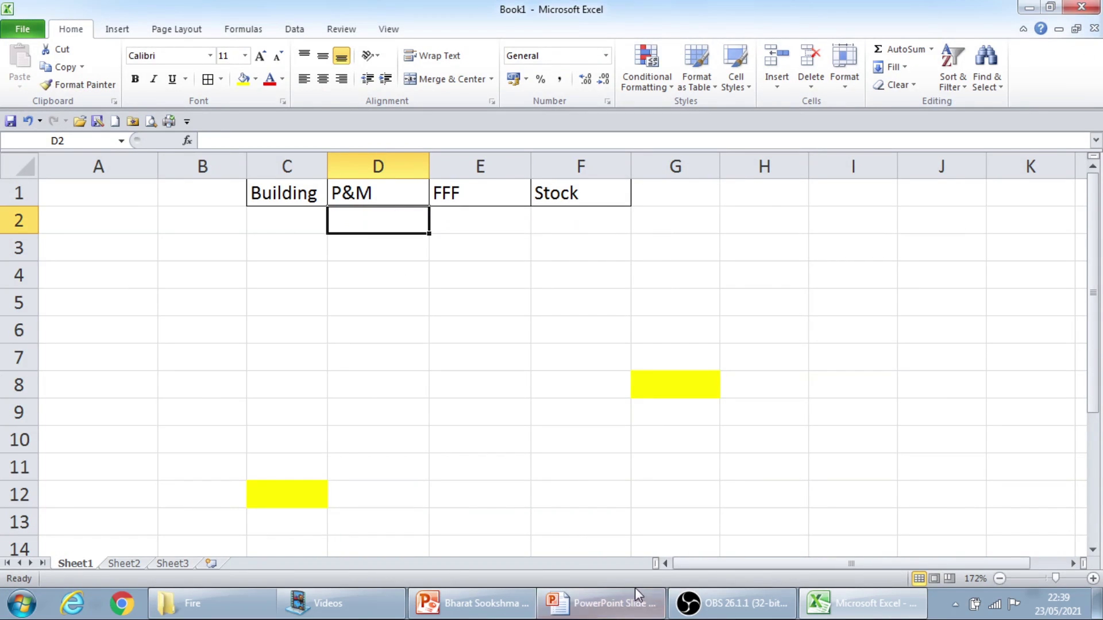
Switch to the PowerPoint slide show, view the Designation of Property Clause slide, and return to the Book1 workbook in Excel
{"action": "mouse_move", "coordinate": [600, 603]}
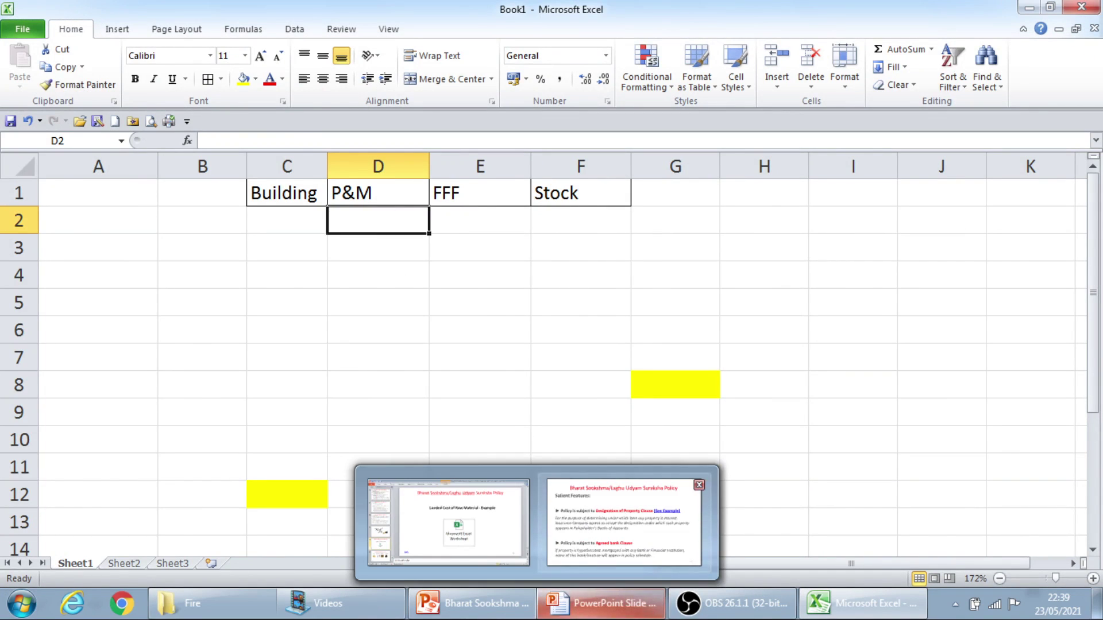
{"action": "left_click", "coordinate": [581, 560]}
{"action": "key", "text": "Right"}
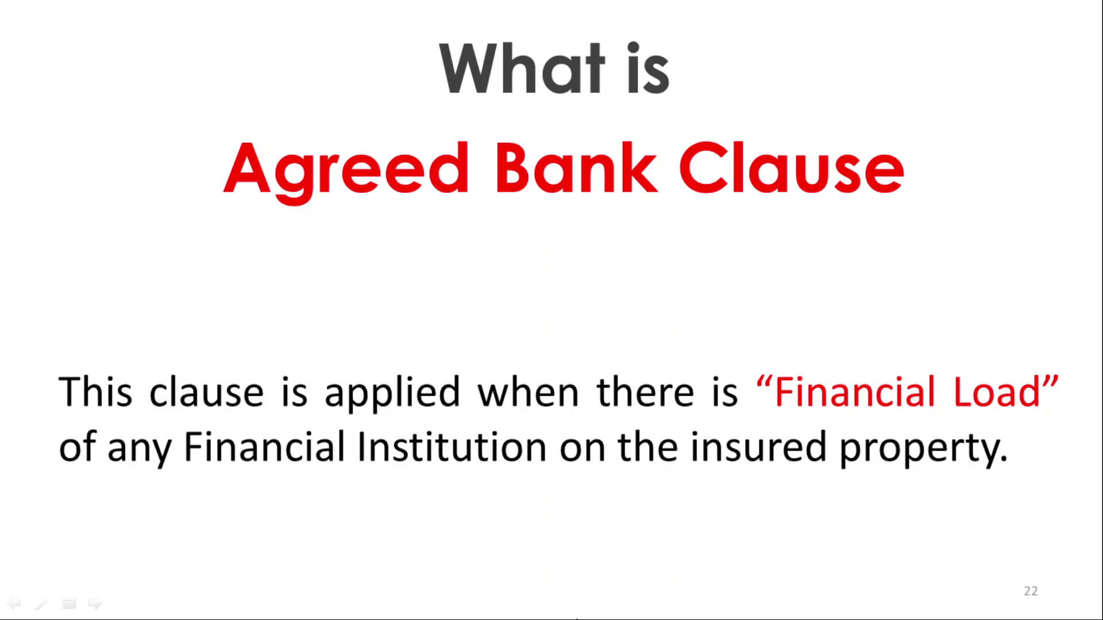
{"action": "key", "text": "Left"}
{"action": "key", "text": "alt+Tab"}
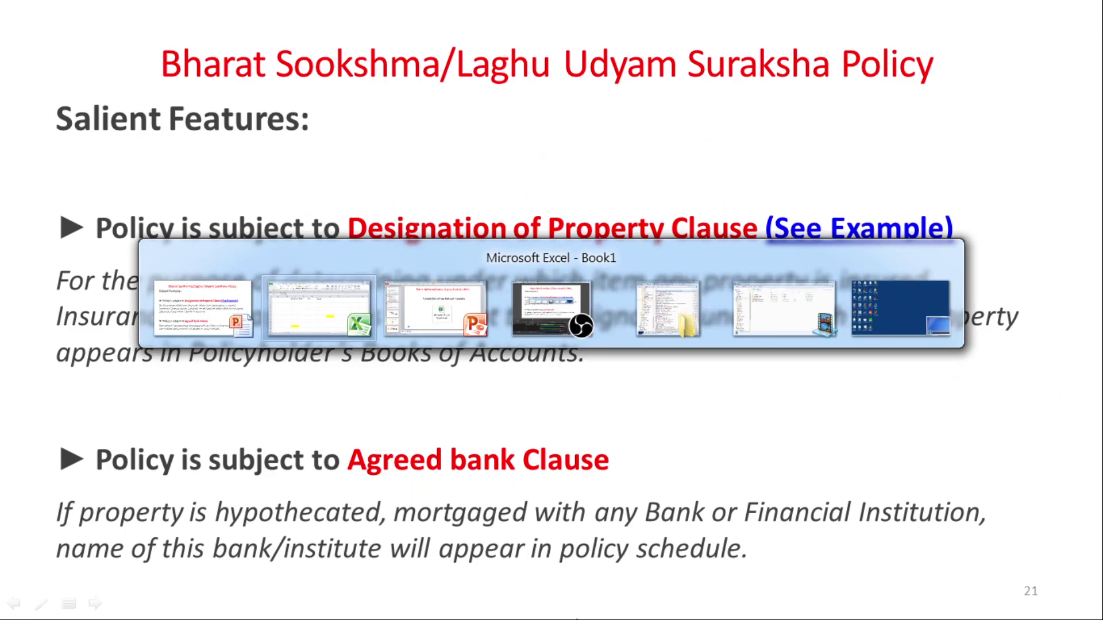
Enter the row label "Property" in cell B2, beside the Building column
{"action": "left_click", "coordinate": [207, 227]}
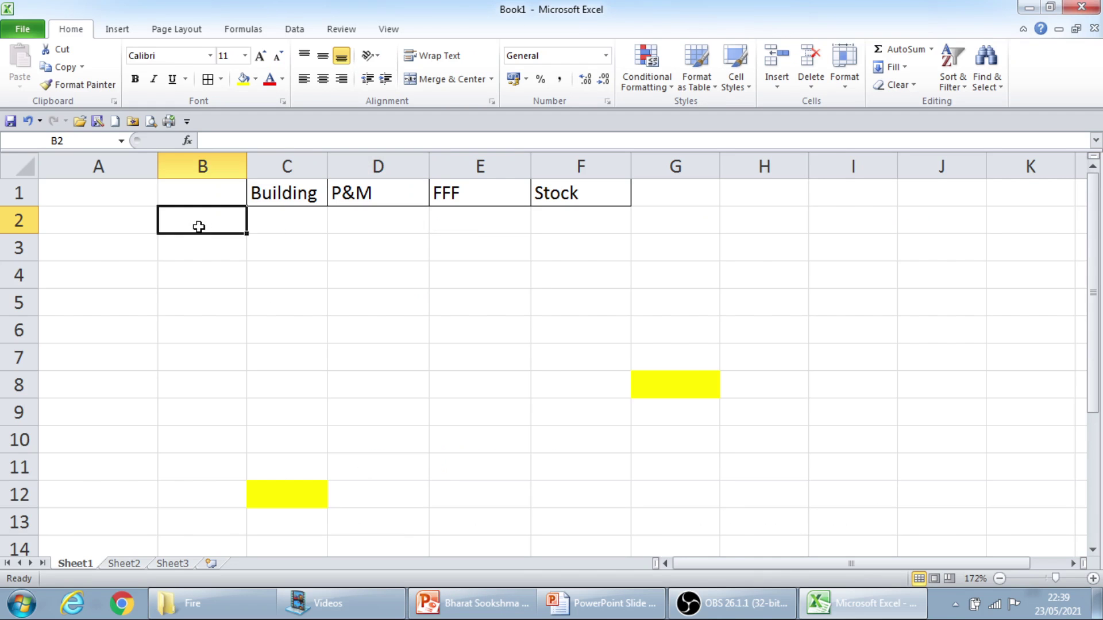
{"action": "type", "text": "Priperty"}
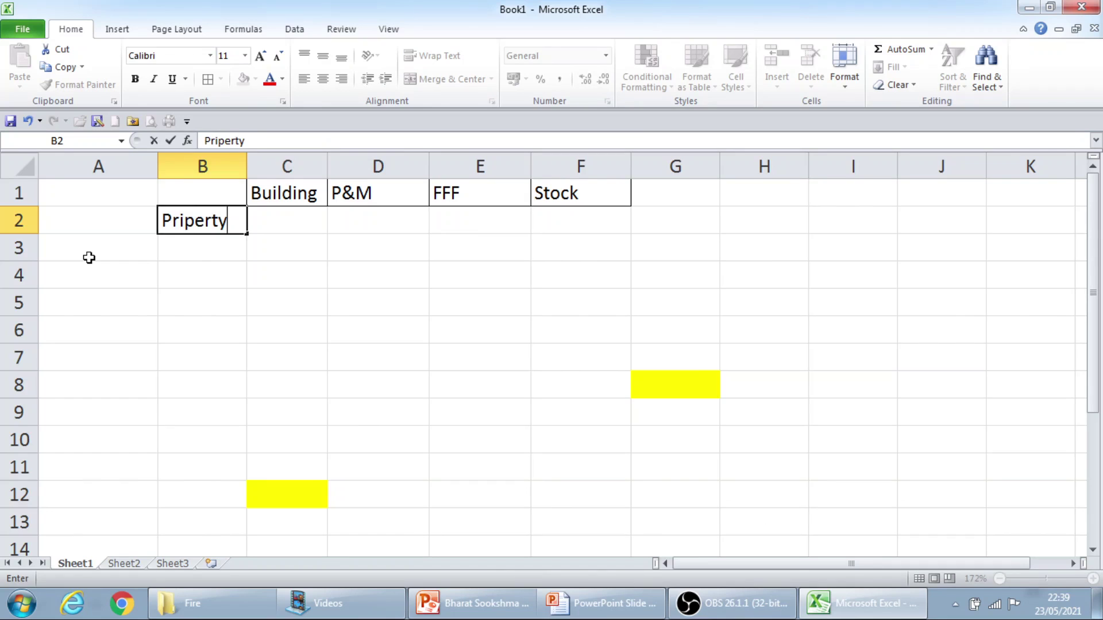
{"action": "key", "text": "Tab"}
{"action": "key", "text": "shift+Tab"}
{"action": "type", "text": "Property"}
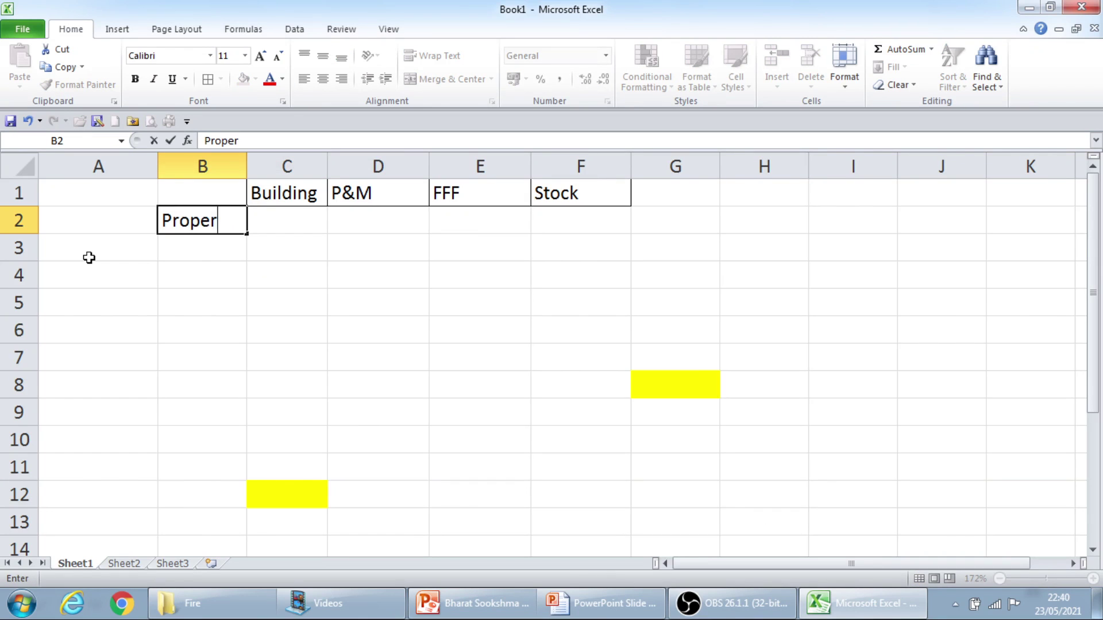
{"action": "key", "text": "Tab"}
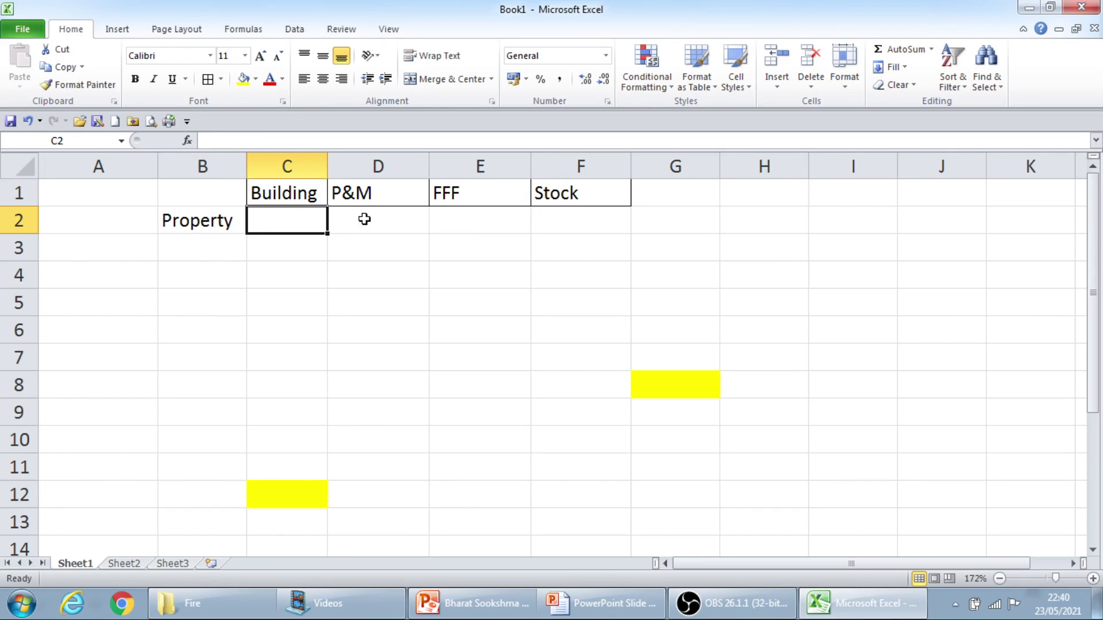
Highlight the Building, P&M, FFF and Stock columns one after another to point out the property categories
{"action": "left_click", "coordinate": [382, 218]}
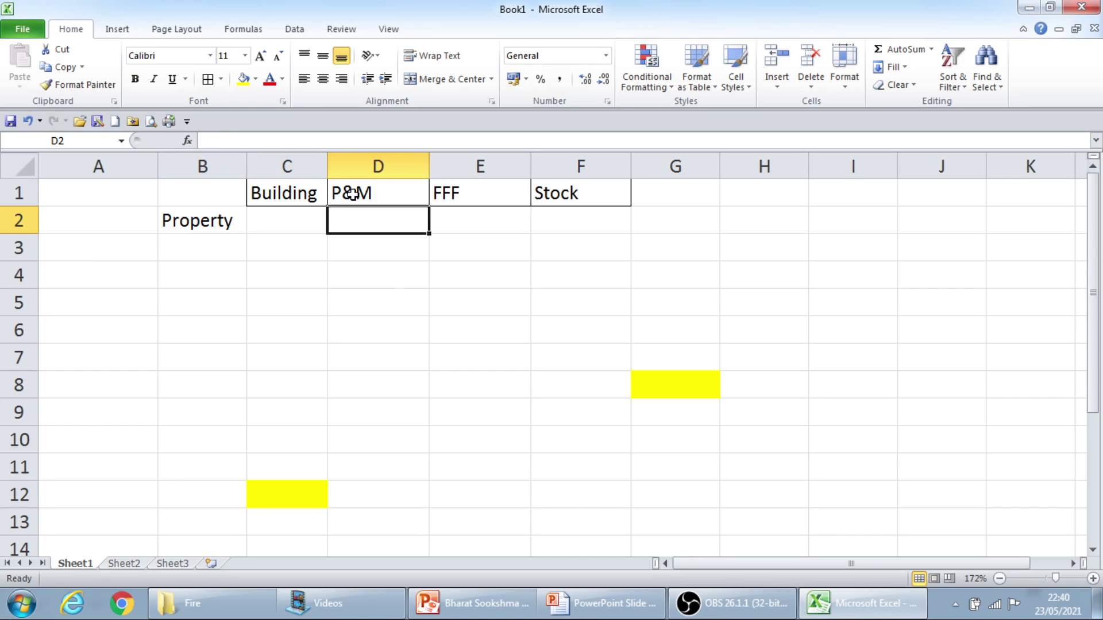
{"action": "left_click", "coordinate": [291, 165]}
{"action": "left_click", "coordinate": [378, 166]}
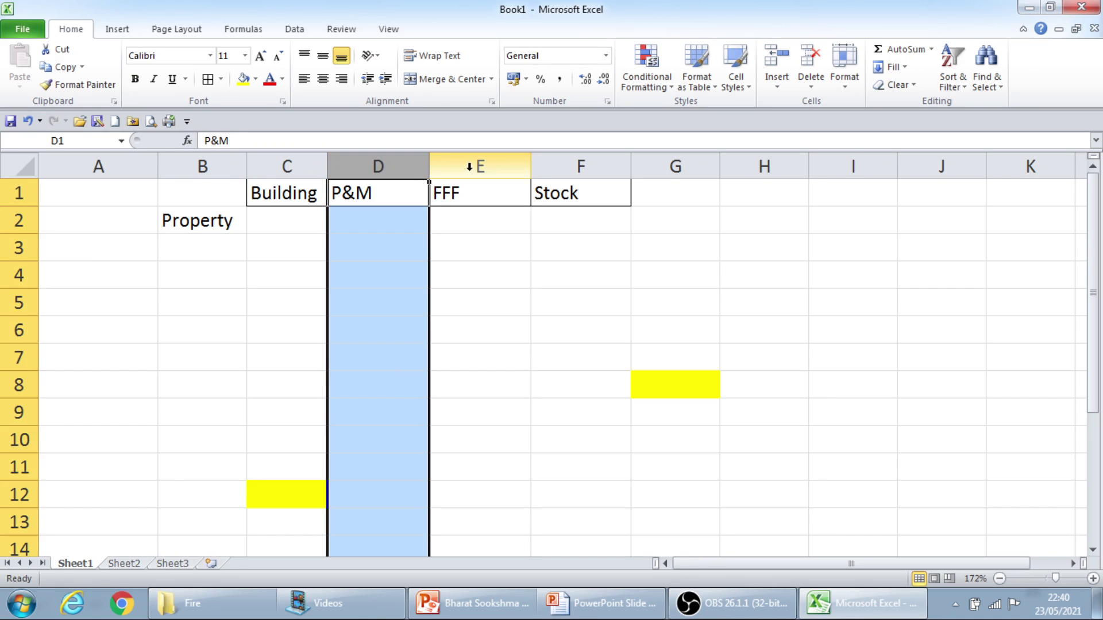
{"action": "left_click", "coordinate": [476, 166]}
{"action": "left_click", "coordinate": [581, 165]}
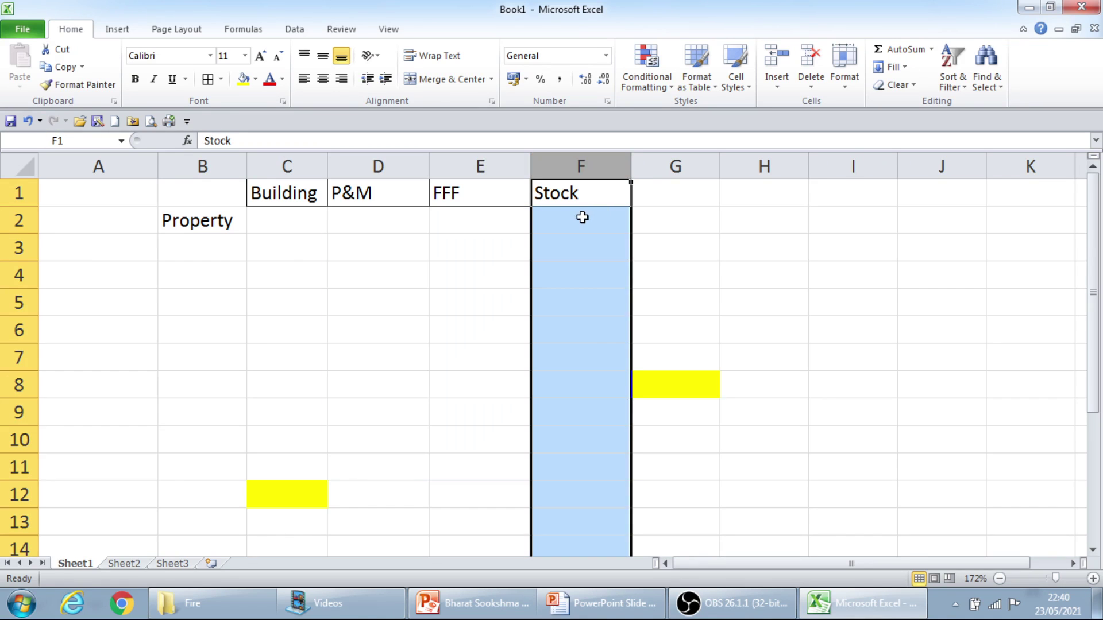
{"action": "left_click", "coordinate": [576, 217]}
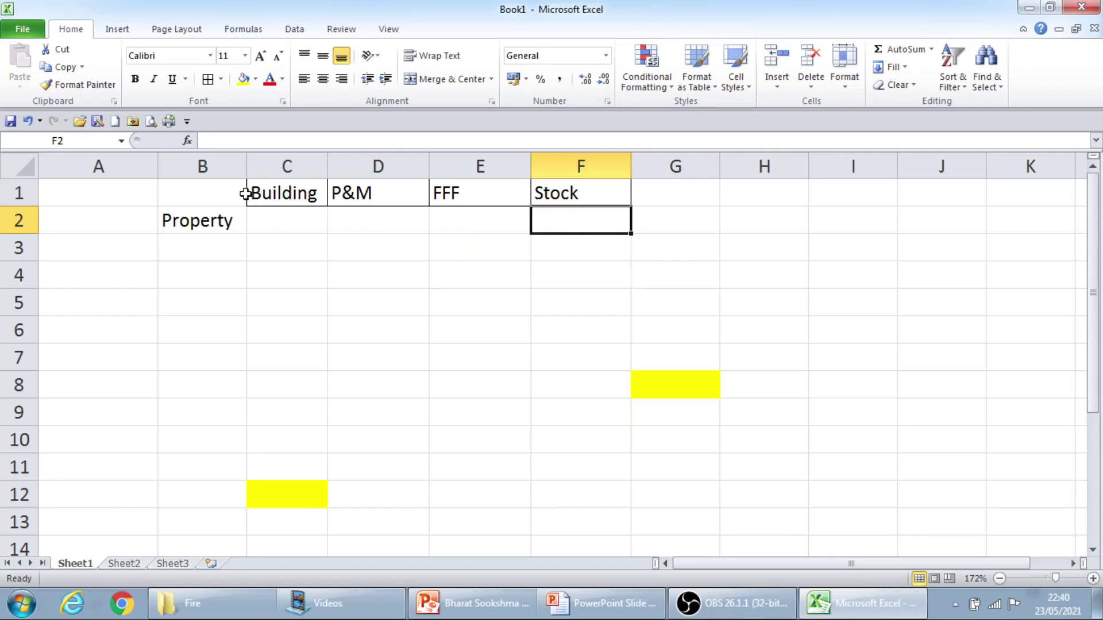
{"action": "left_click", "coordinate": [206, 251]}
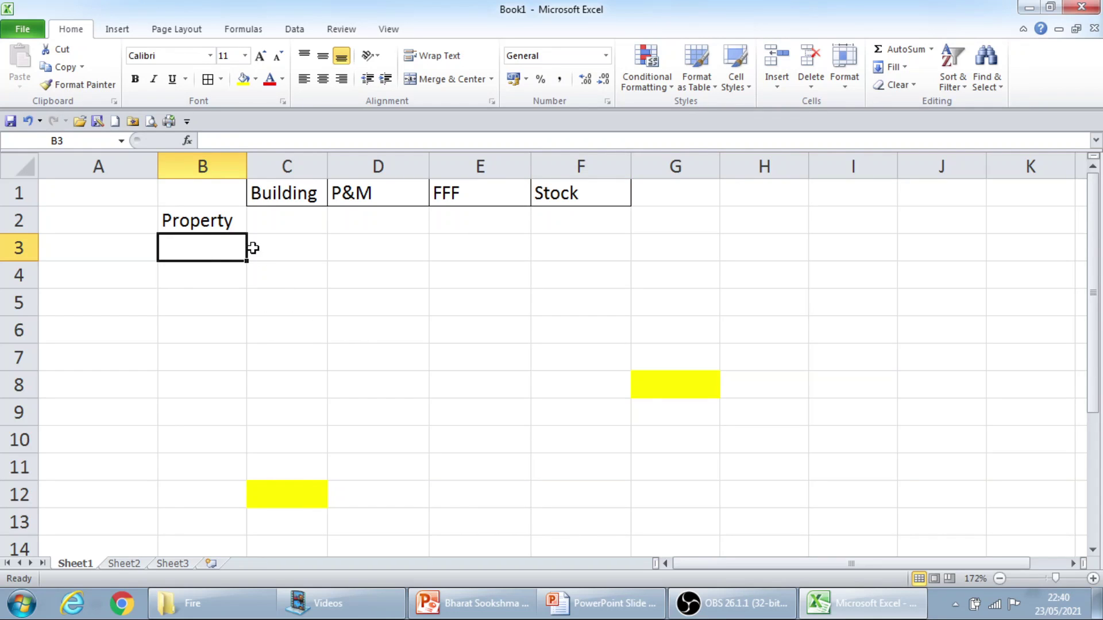
Switch to the PowerPoint slide show, follow the See Example link, and open the DPC sheet of the embedded Excel worksheet
{"action": "left_click", "coordinate": [612, 600]}
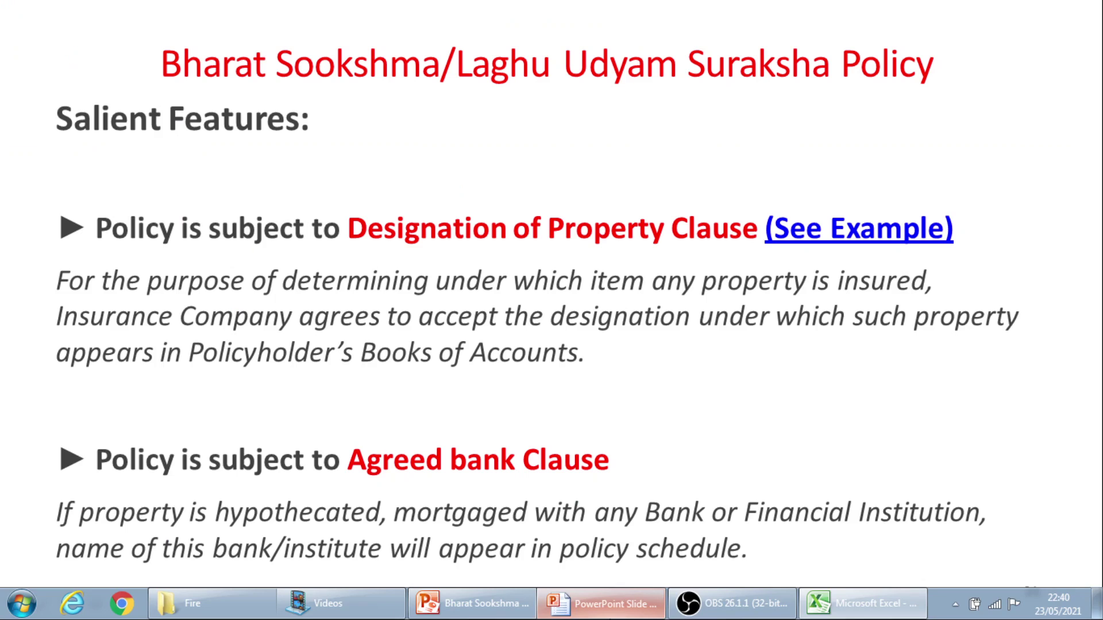
{"action": "left_click", "coordinate": [890, 240]}
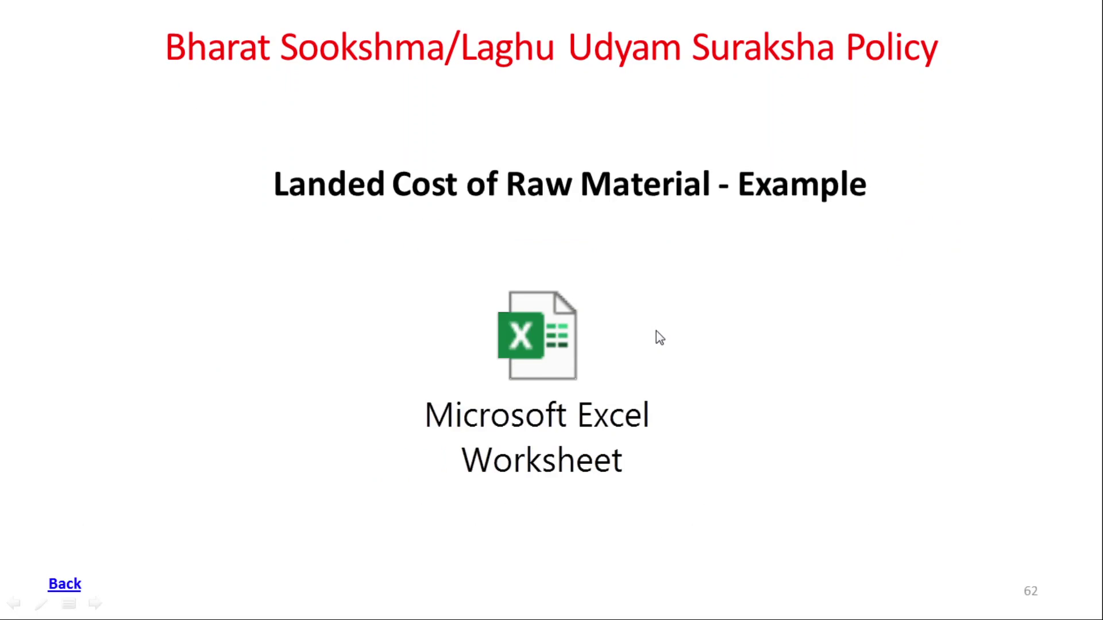
{"action": "key", "text": "Escape"}
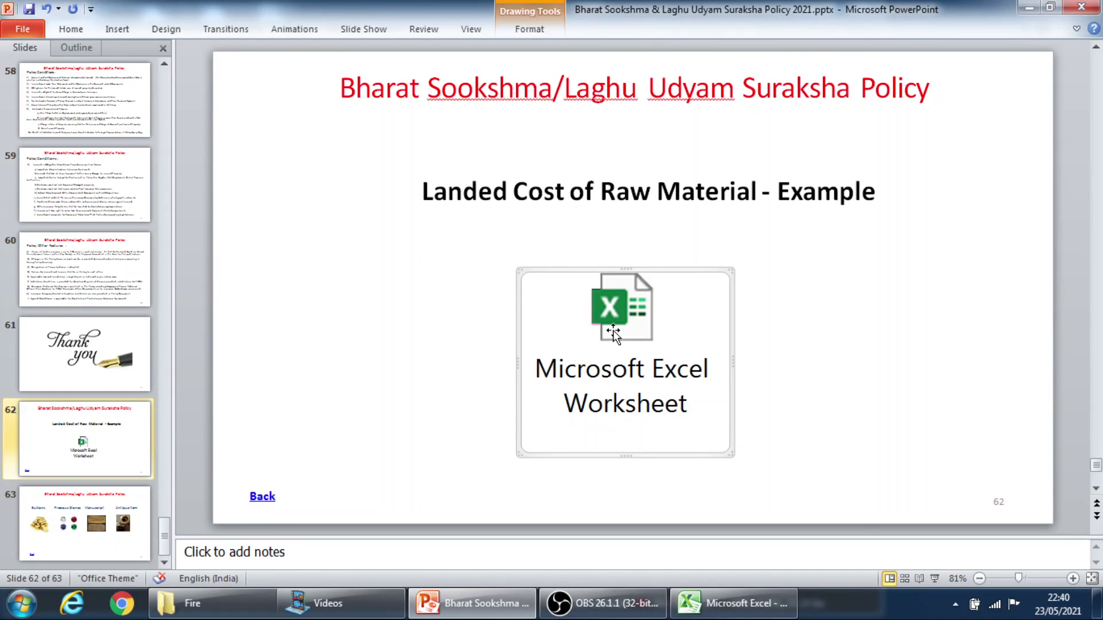
{"action": "double_click", "coordinate": [612, 330]}
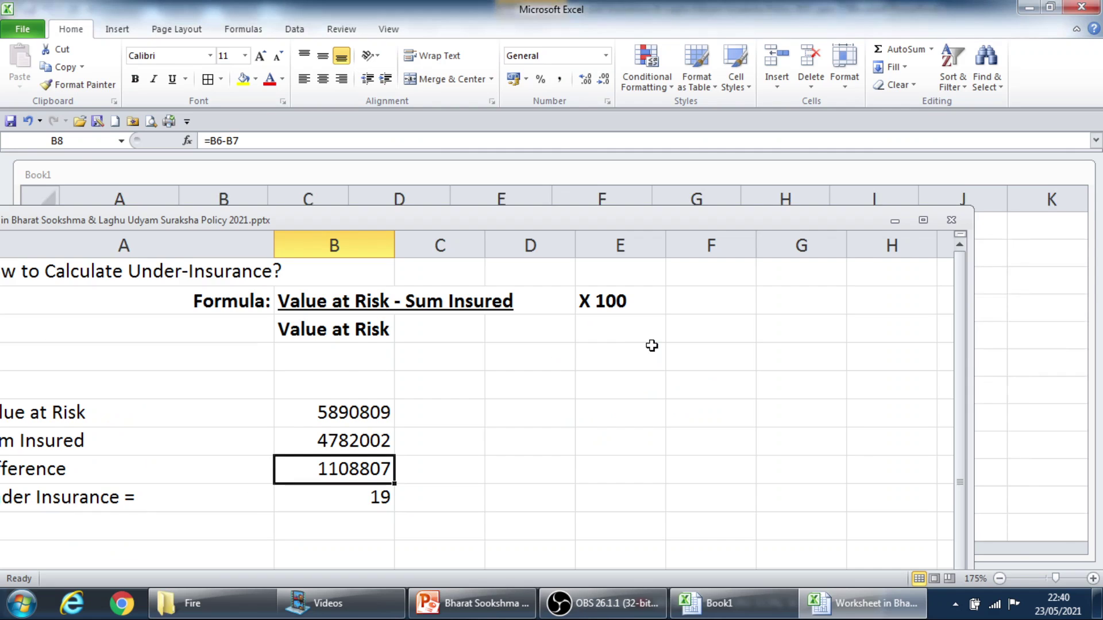
{"action": "left_click", "coordinate": [923, 220]}
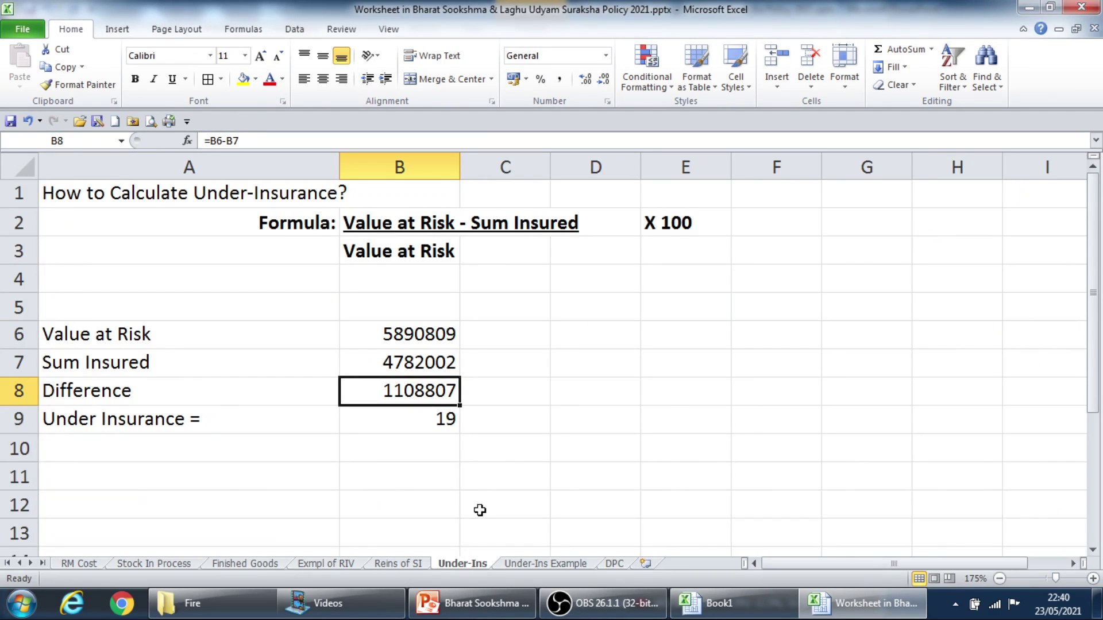
{"action": "left_click", "coordinate": [614, 563]}
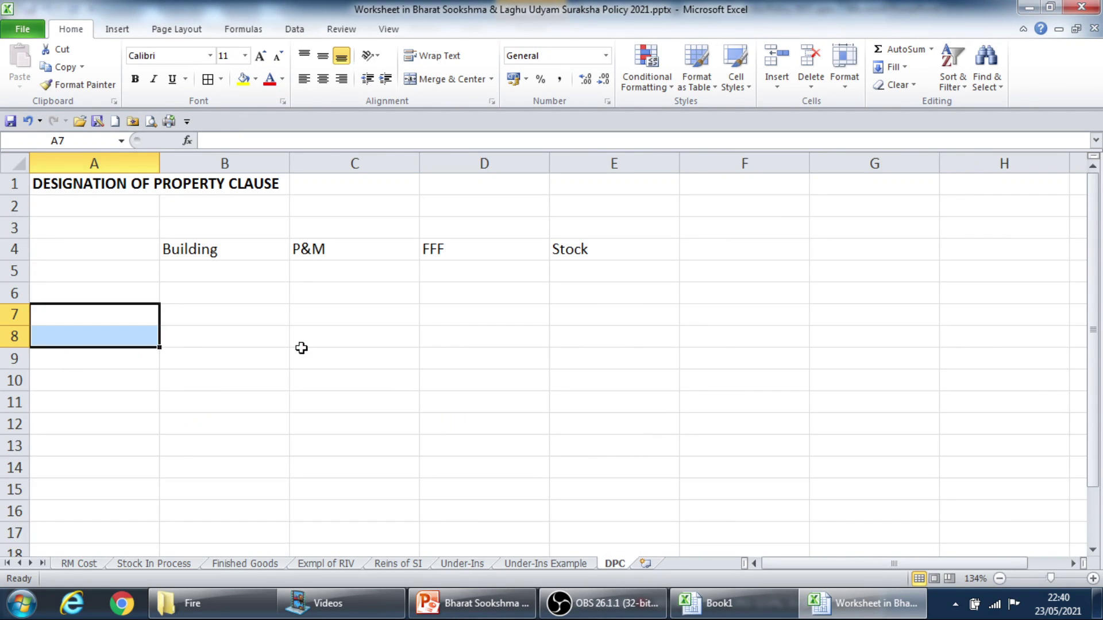
{"action": "left_click", "coordinate": [90, 178]}
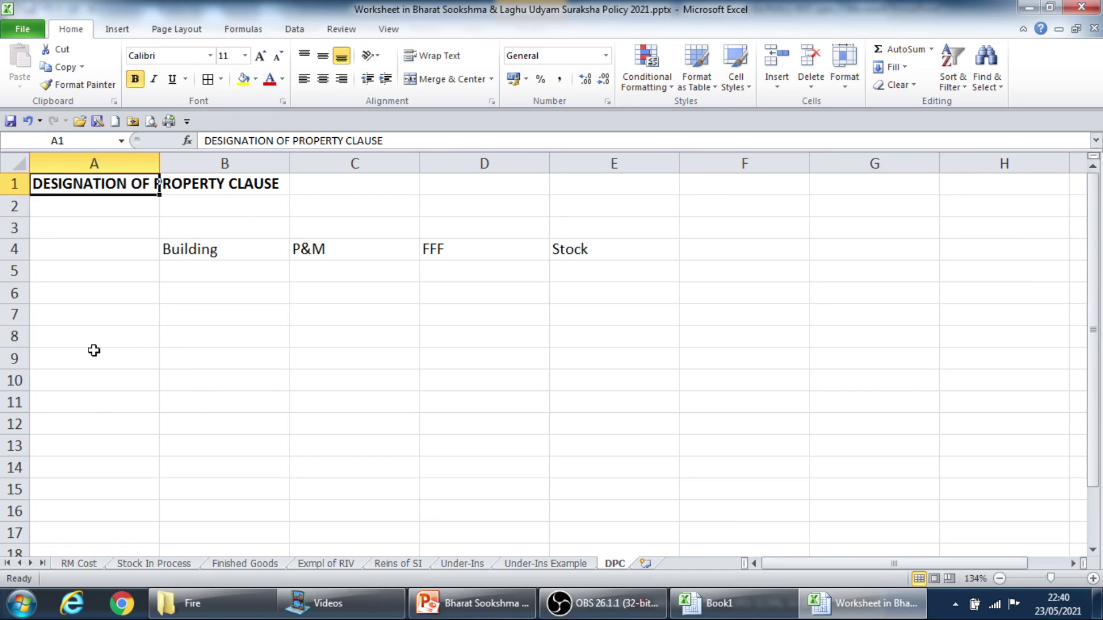
Enter 1000000 as the Building amount in cell B5
{"action": "left_click", "coordinate": [76, 275]}
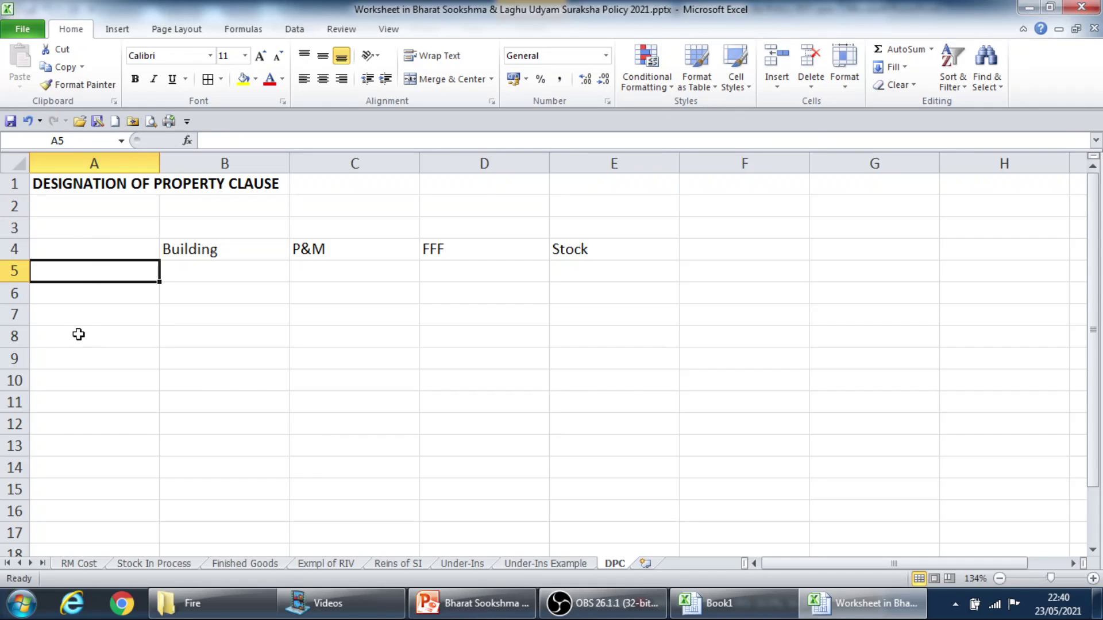
{"action": "key", "text": "Right"}
{"action": "key", "text": "Left"}
{"action": "key", "text": "Right"}
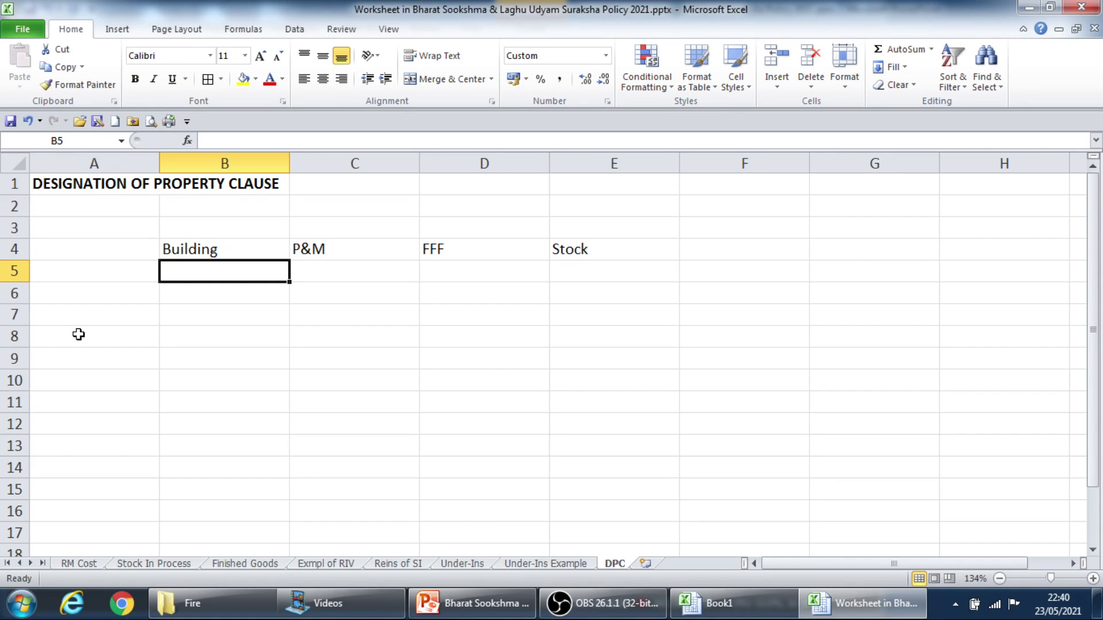
{"action": "type", "text": "10,"}
{"action": "type", "text": "00,000"}
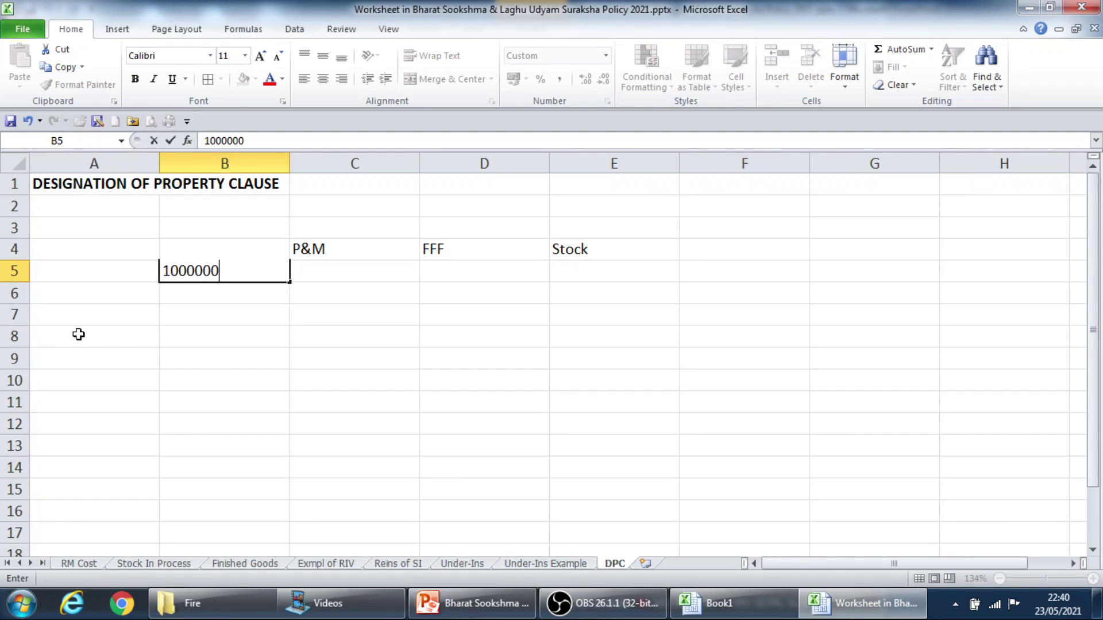
{"action": "key", "text": "Right"}
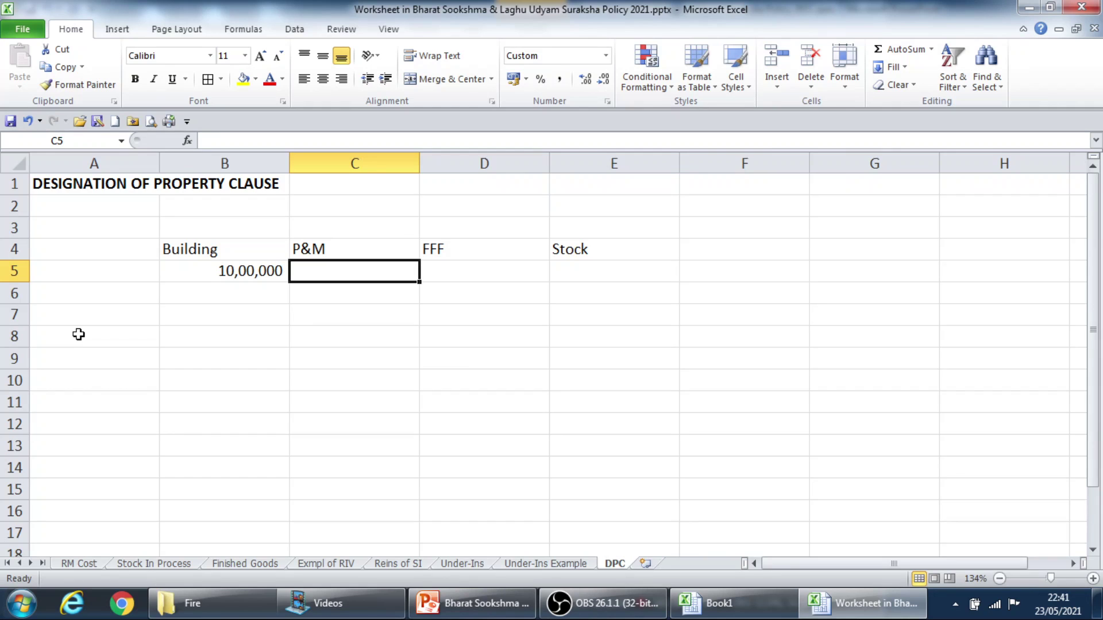
Copy the Building amount from B5 into the P&M column at C5
{"action": "key", "text": "Left"}
{"action": "key", "text": "ctrl+c"}
{"action": "key", "text": "Right"}
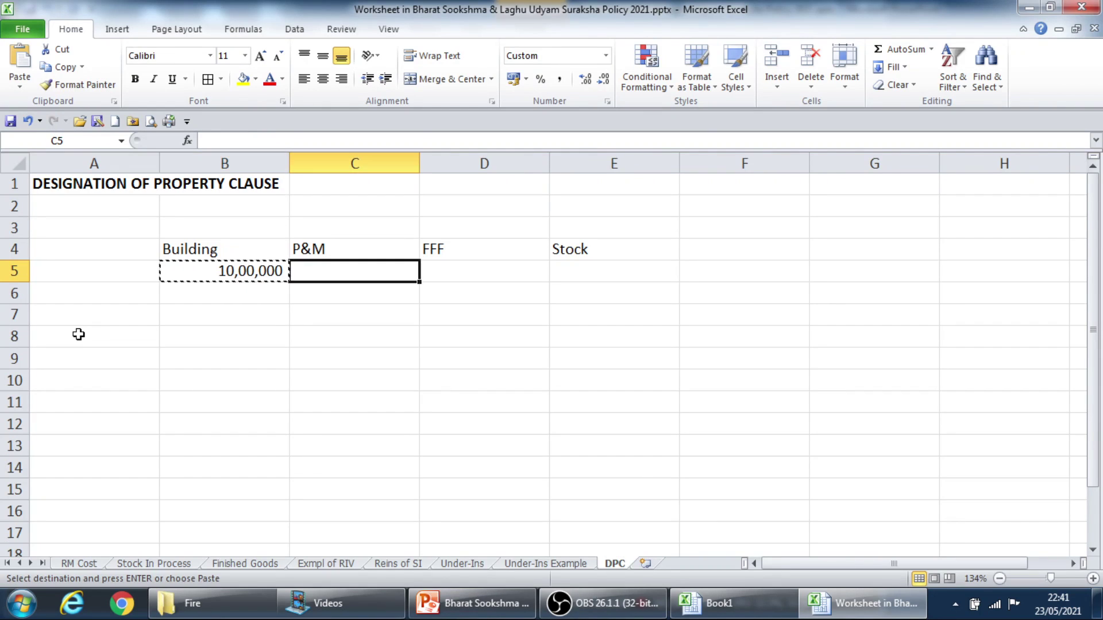
{"action": "key", "text": "ctrl+v"}
{"action": "key", "text": "Right"}
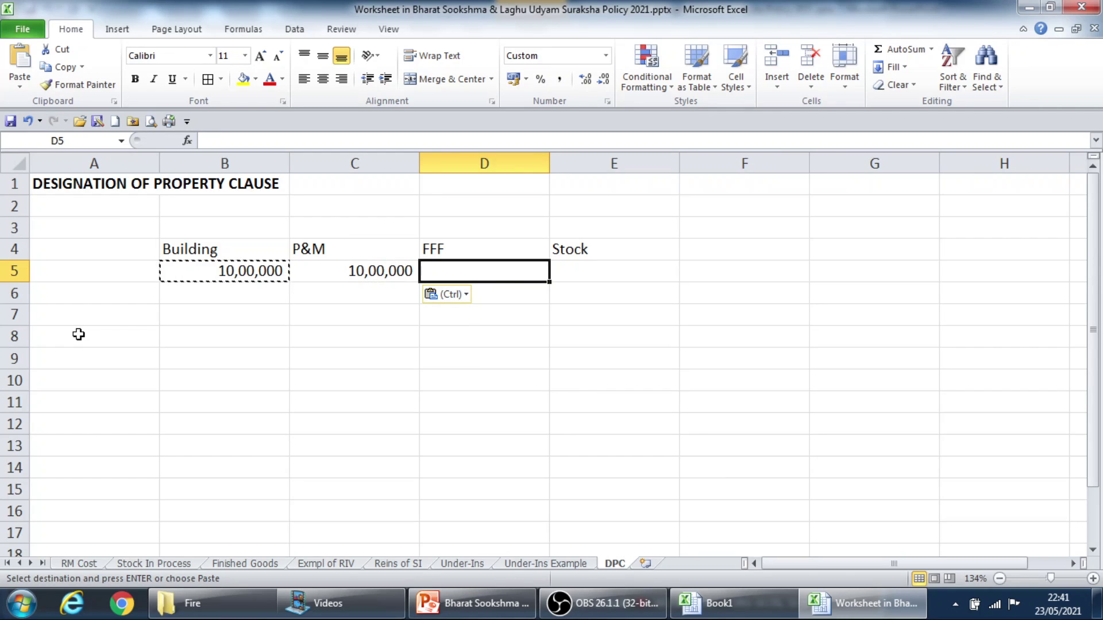
Enter 200000 as the FFF amount in cell D5
{"action": "key", "text": "ctrl"}
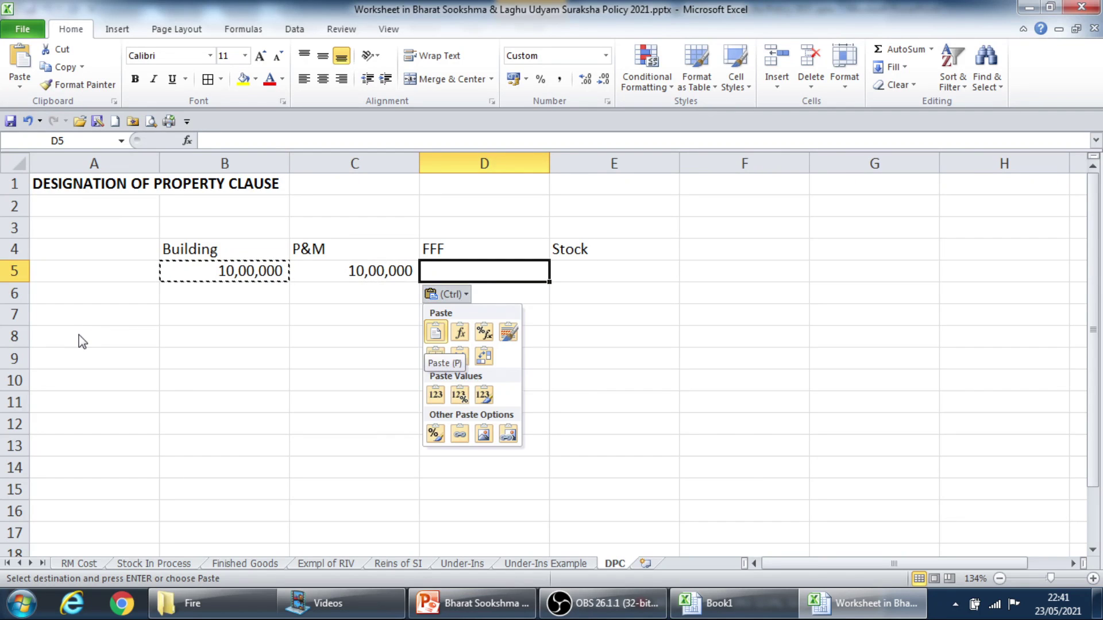
{"action": "key", "text": "Escape"}
{"action": "type", "text": "2,00,0"}
{"action": "type", "text": "00000"}
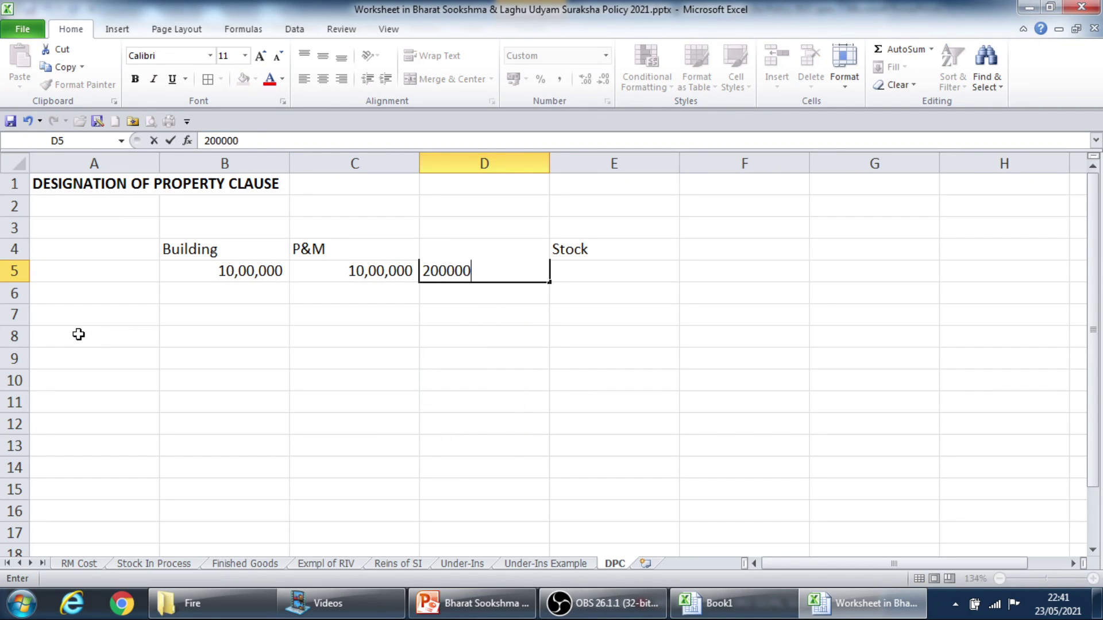
{"action": "key", "text": "Tab"}
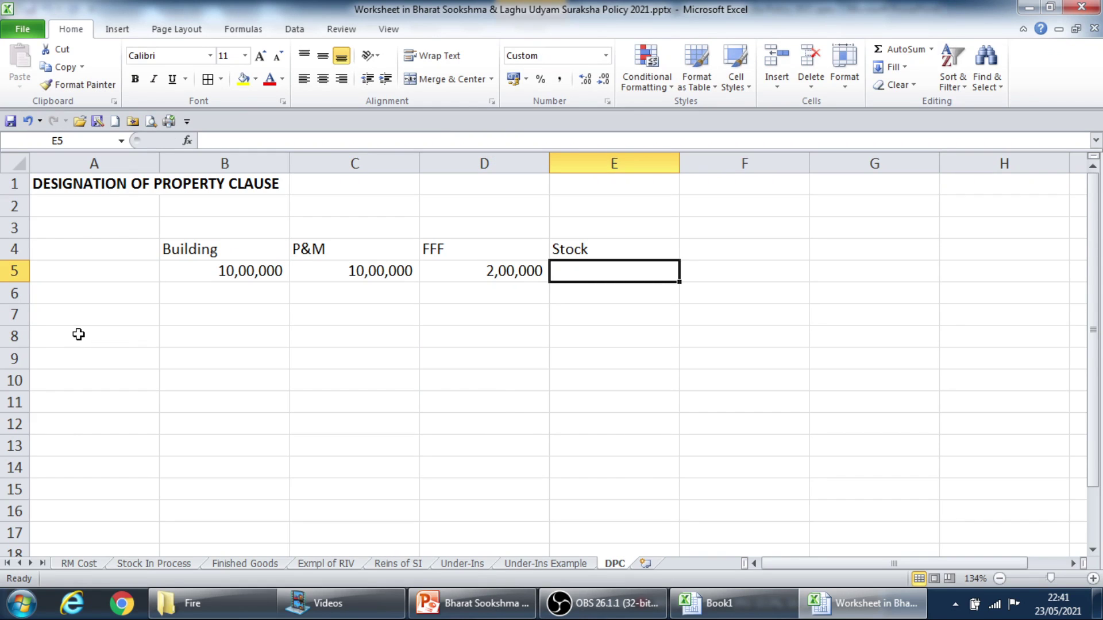
Copy the P&M amount from C5 into the Stock column at E5
{"action": "key", "text": "Left"}
{"action": "key", "text": "Left"}
{"action": "key", "text": "ctrl+c"}
{"action": "key", "text": "Right"}
{"action": "key", "text": "Right"}
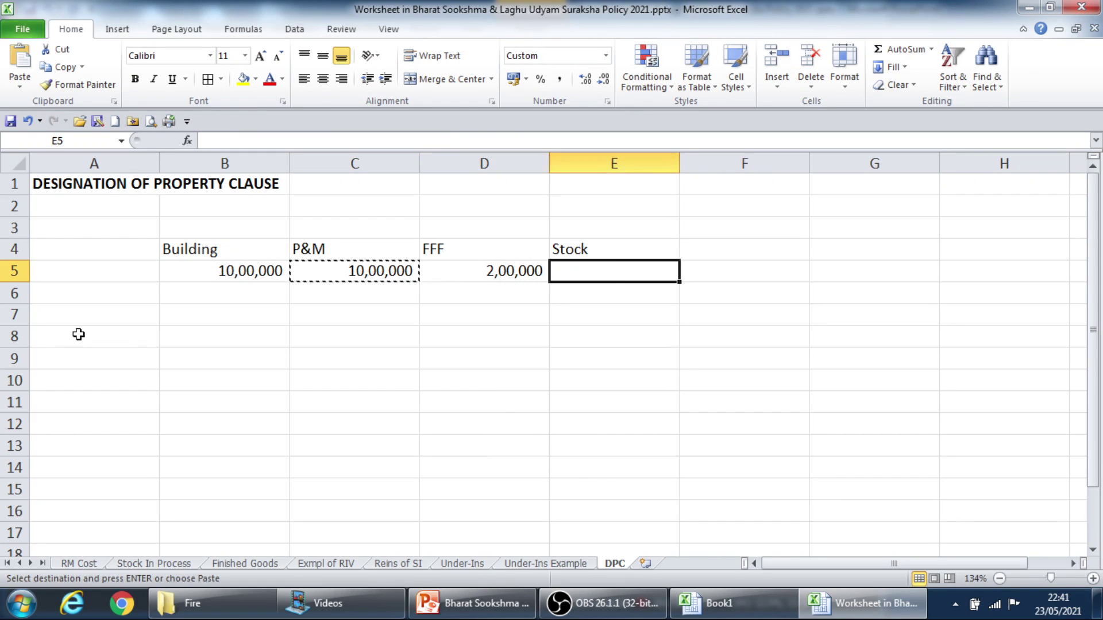
{"action": "key", "text": "ctrl+v"}
Label the row of amounts "Policy" in cell A5
{"action": "key", "text": "Down"}
{"action": "key", "text": "Down"}
{"action": "key", "text": "Left"}
{"action": "key", "text": "Left"}
{"action": "key", "text": "Left"}
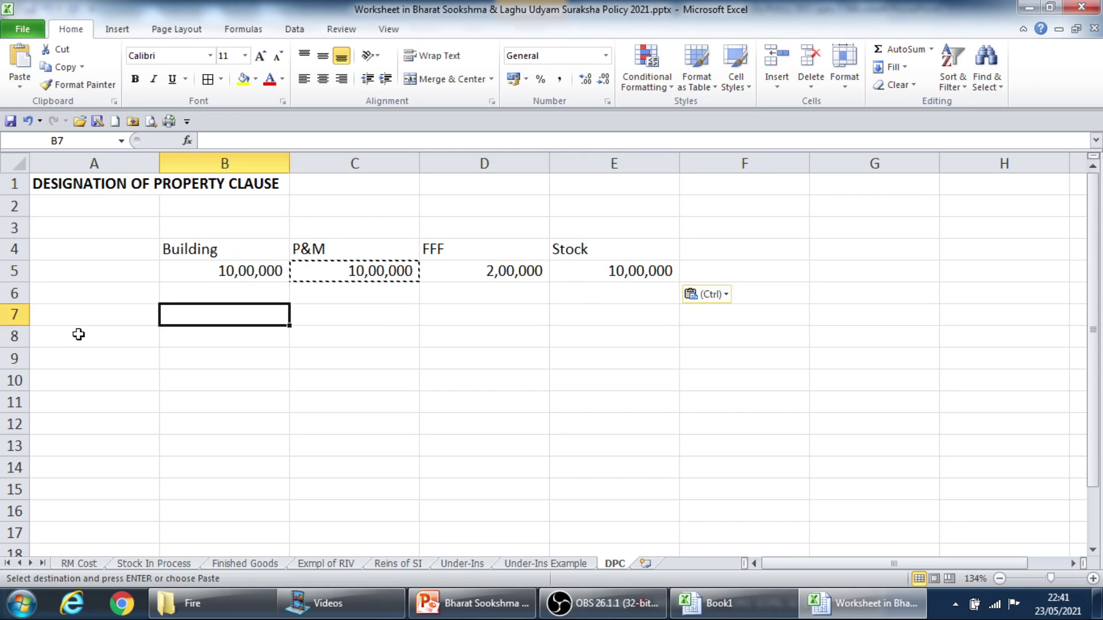
{"action": "key", "text": "Up"}
{"action": "key", "text": "Up"}
{"action": "type", "text": "POlicy"}
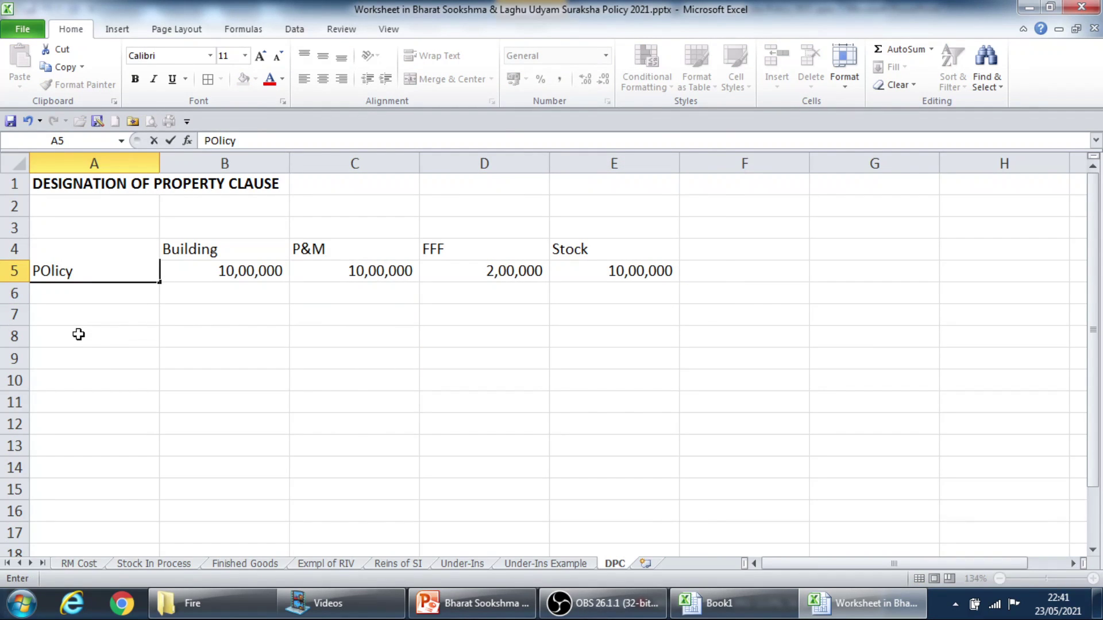
{"action": "key", "text": "Return"}
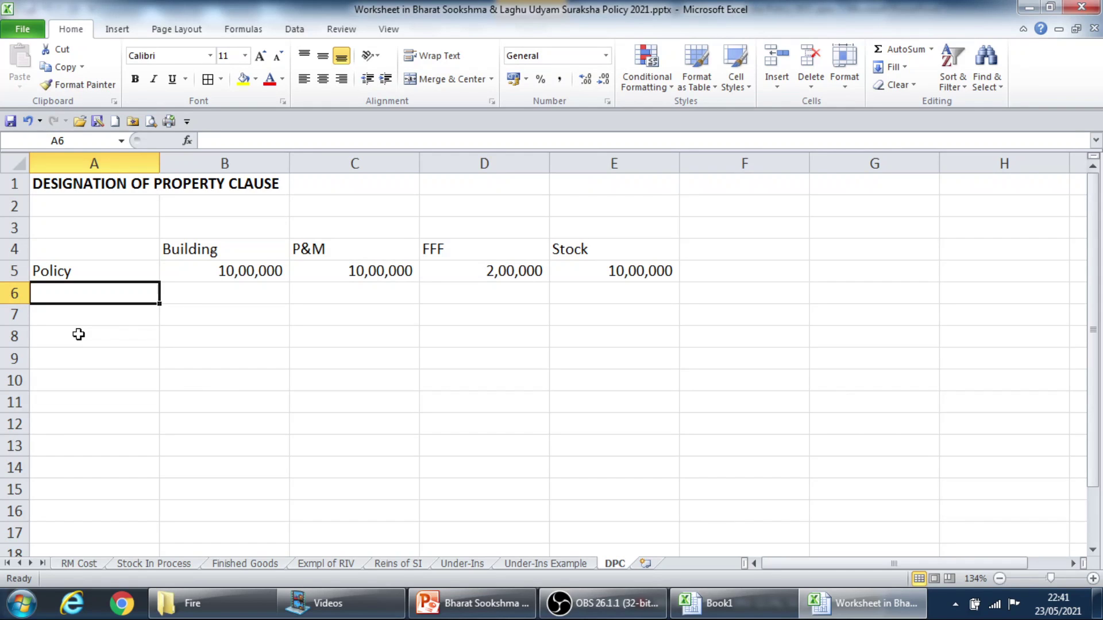
Apply all borders to the property headings and policy amounts in B4:E5
{"action": "key", "text": "Up"}
{"action": "key", "text": "Right"}
{"action": "key", "text": "Up"}
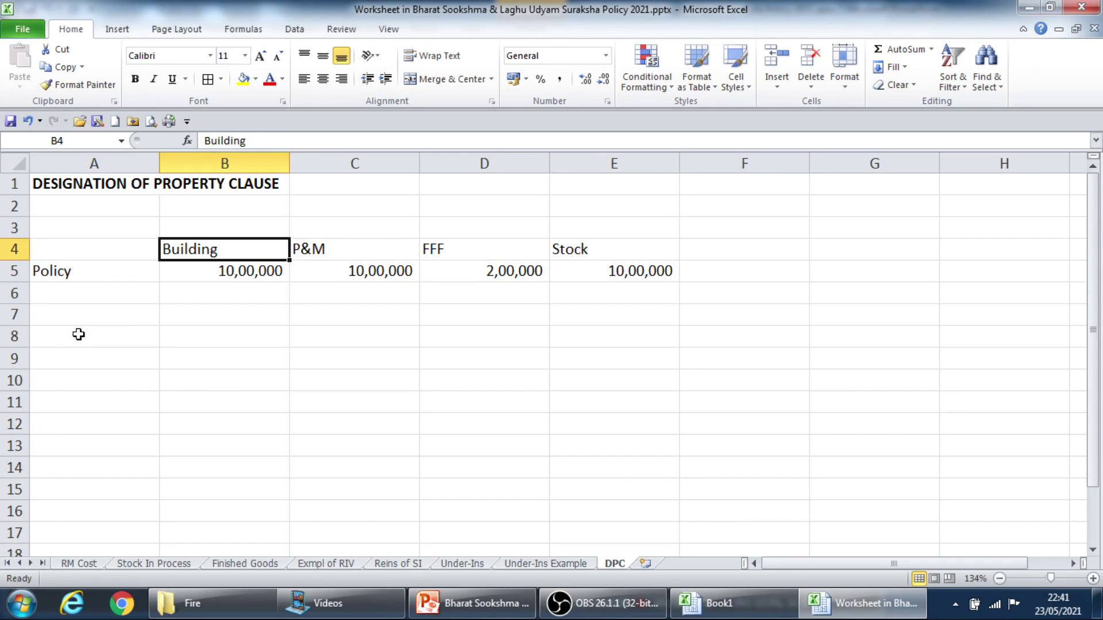
{"action": "key", "text": "shift+Down"}
{"action": "key", "text": "shift+Right"}
{"action": "key", "text": "shift+Right"}
{"action": "key", "text": "shift+Right"}
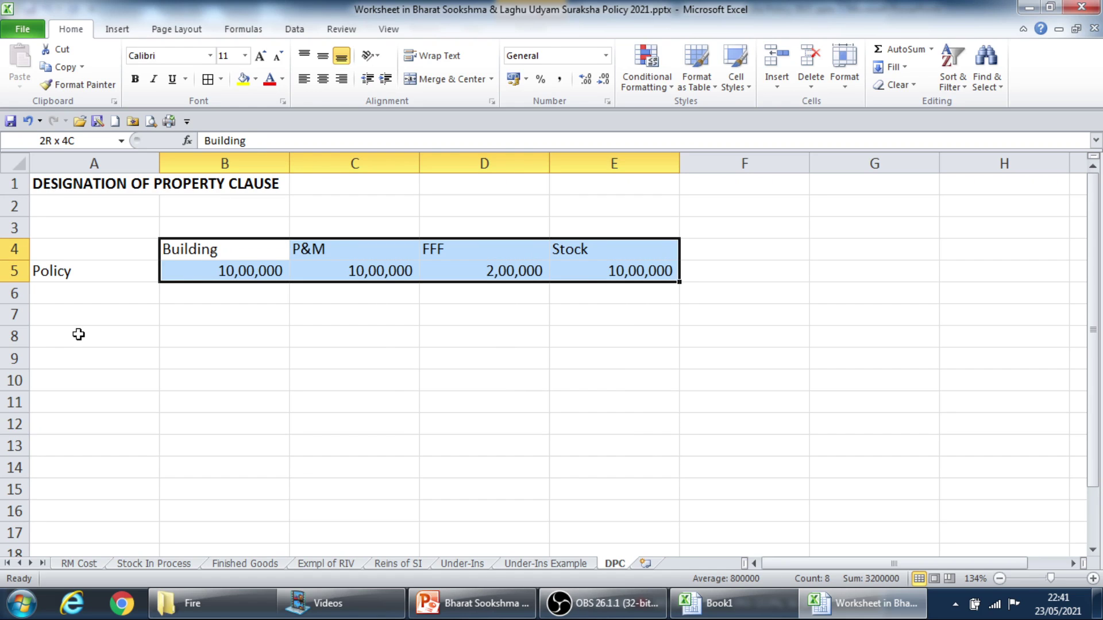
{"action": "left_click", "coordinate": [207, 78]}
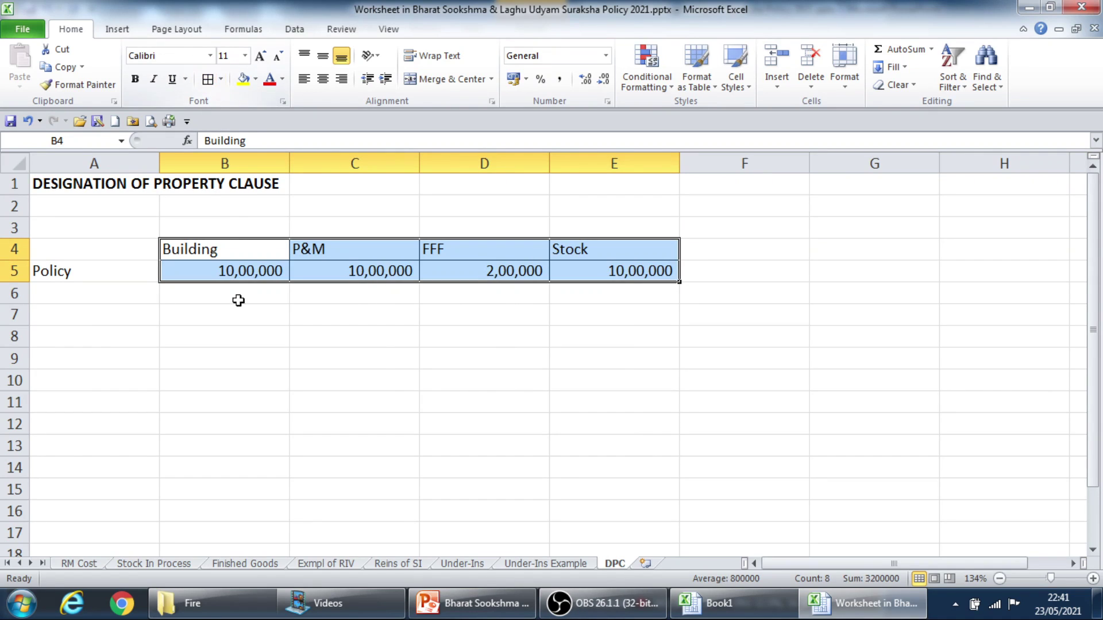
{"action": "left_click", "coordinate": [213, 307]}
Enter the item "Air-Conditioner" in A7 and its amount 45000 in A8
{"action": "left_click", "coordinate": [131, 314]}
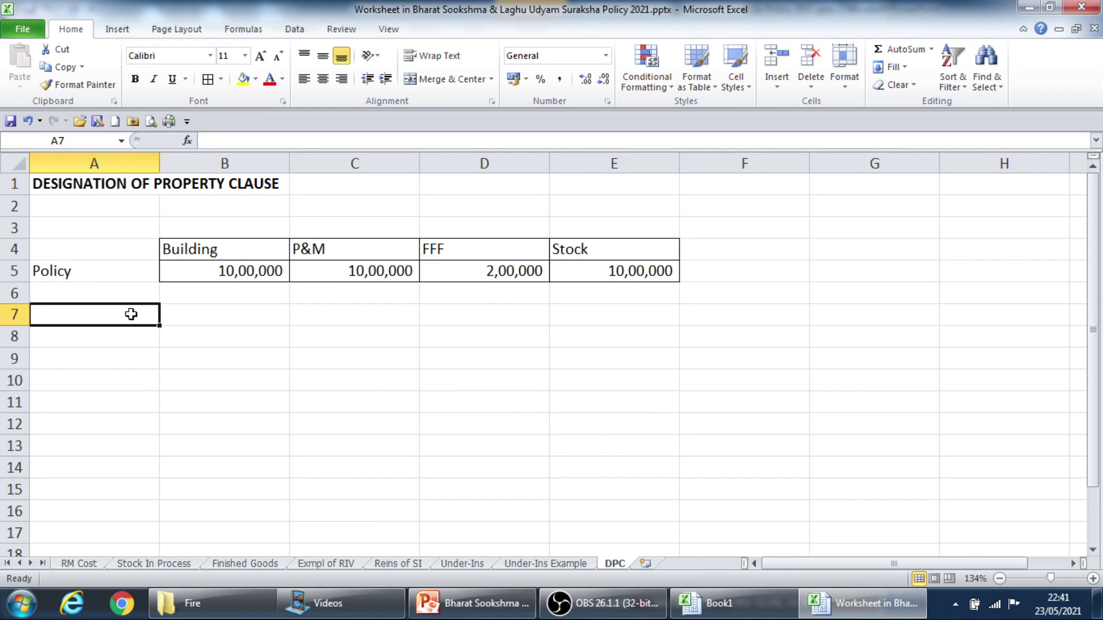
{"action": "type", "text": "Air"}
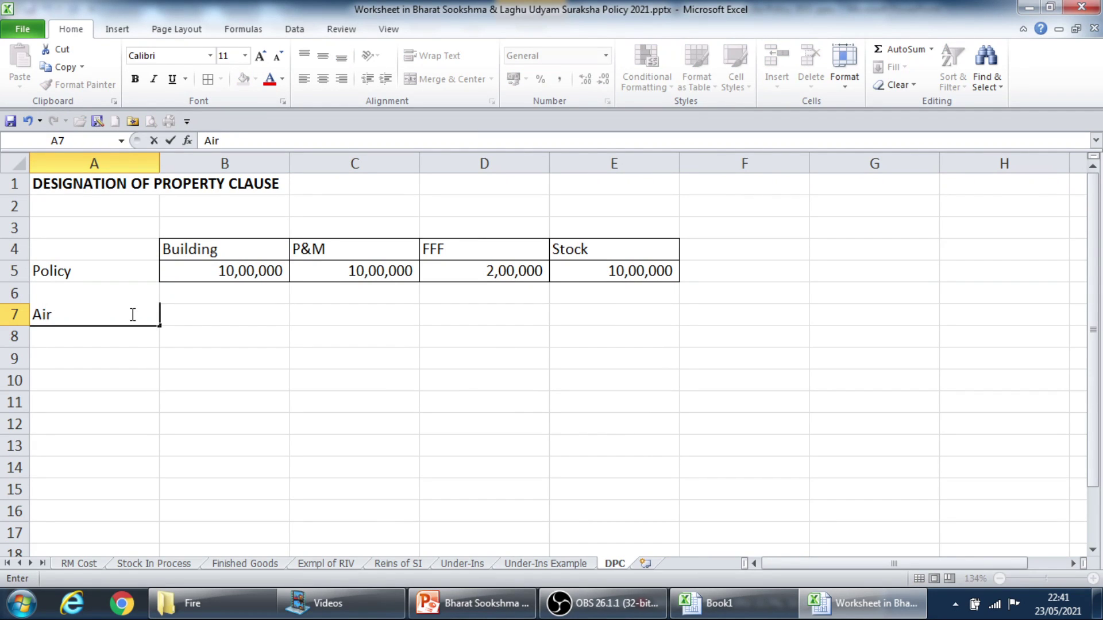
{"action": "type", "text": "-Conditioner"}
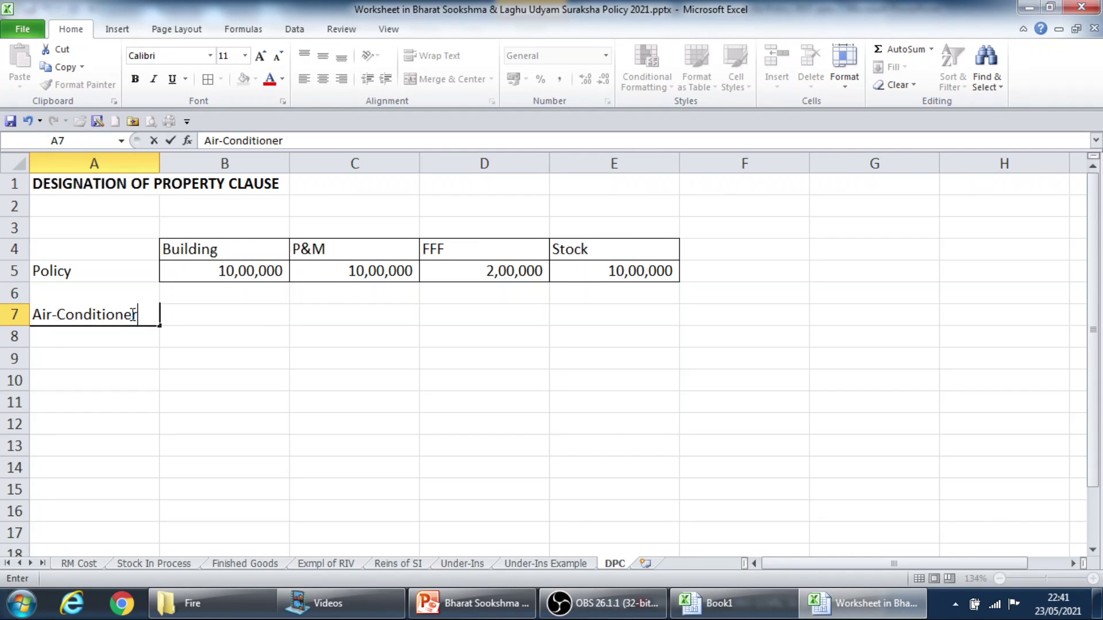
{"action": "key", "text": "Tab"}
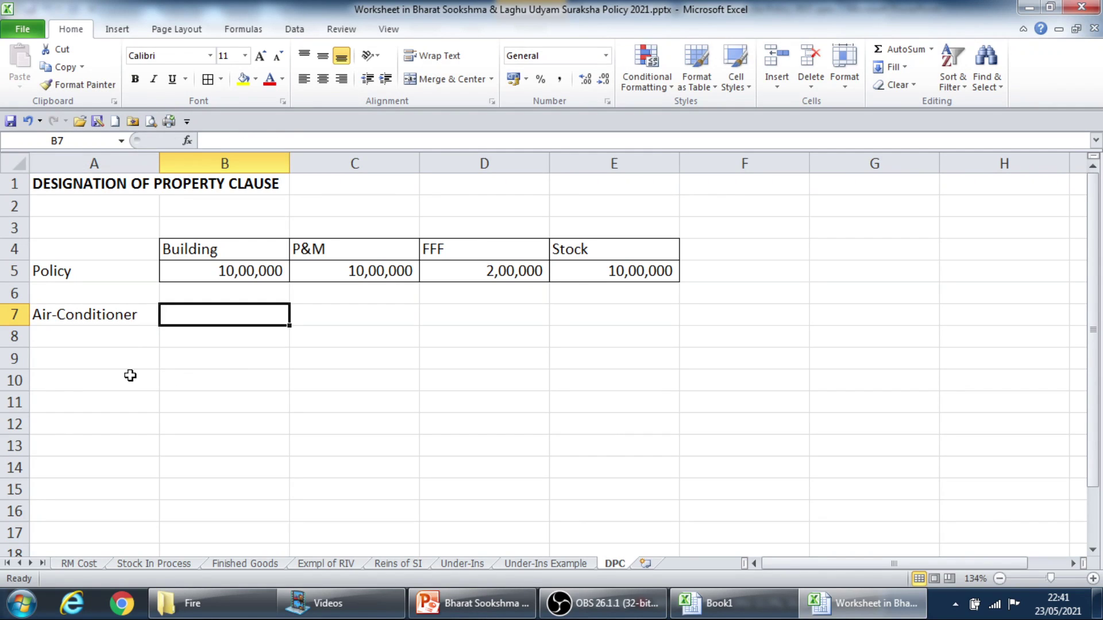
{"action": "left_click", "coordinate": [103, 334]}
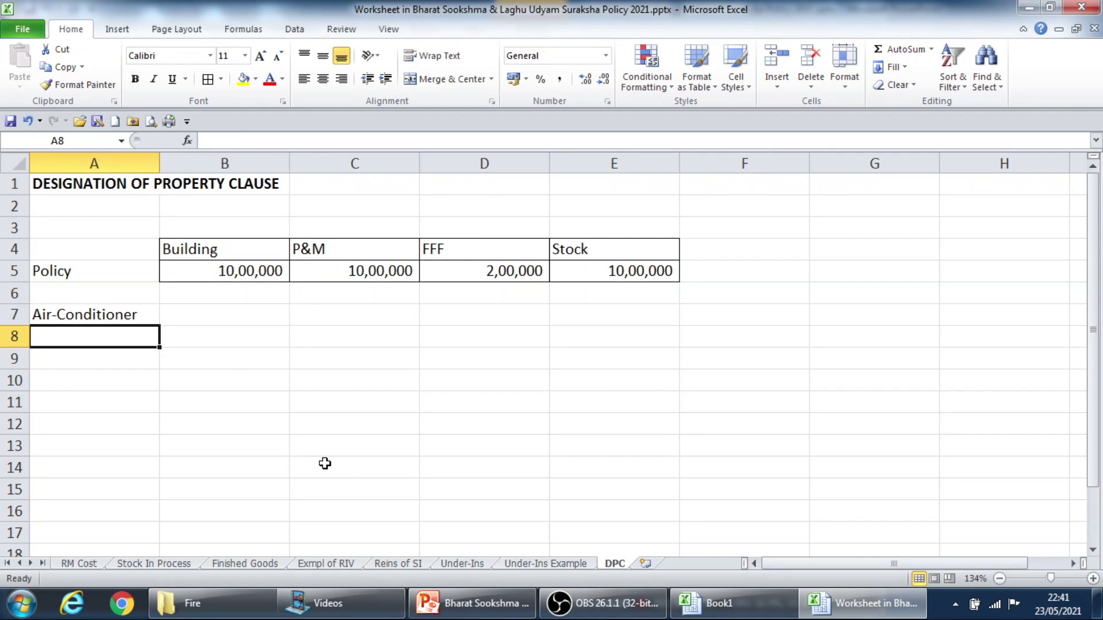
{"action": "type", "text": "45000"}
{"action": "key", "text": "Tab"}
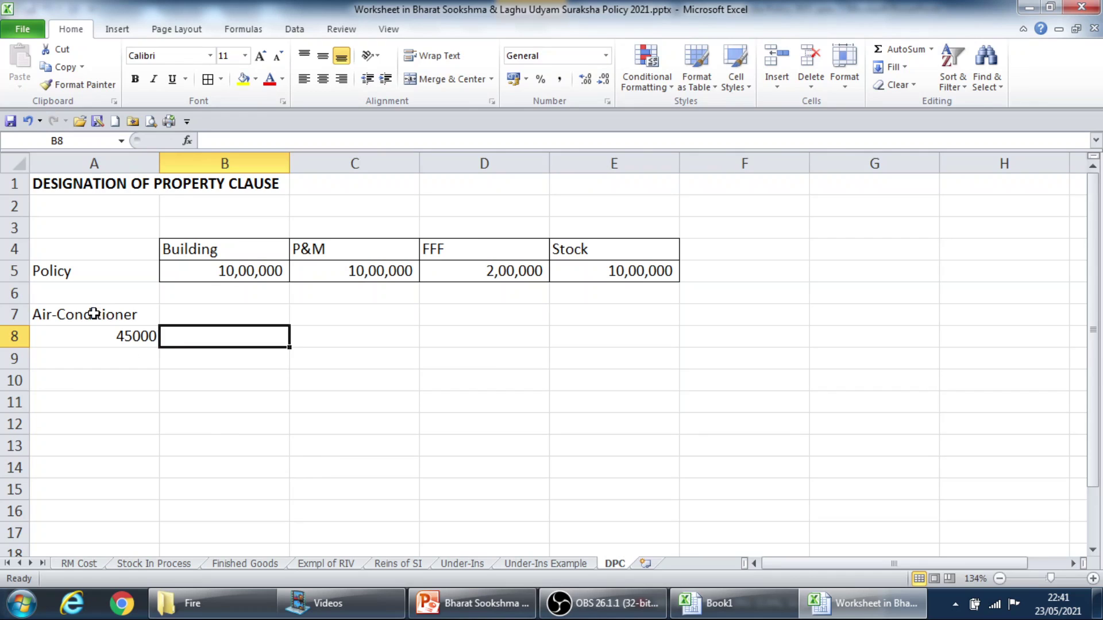
{"action": "left_click_drag", "start_coordinate": [92, 314], "coordinate": [116, 337]}
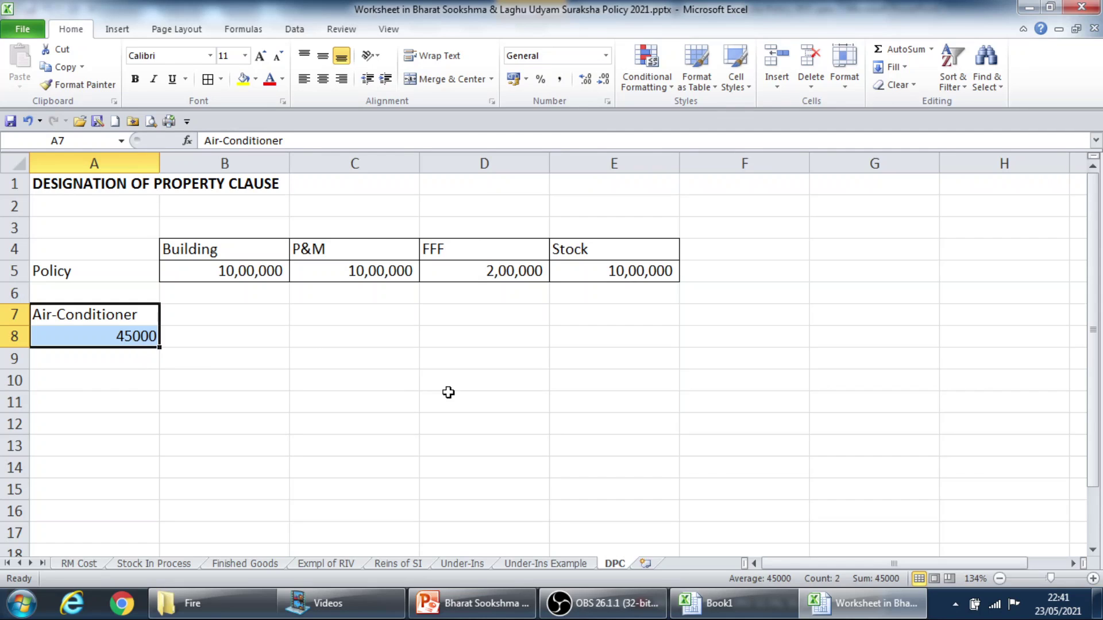
Enter the note "14 perils" in B8 and delete it again
{"action": "left_click", "coordinate": [281, 343]}
{"action": "type", "text": "14 perils"}
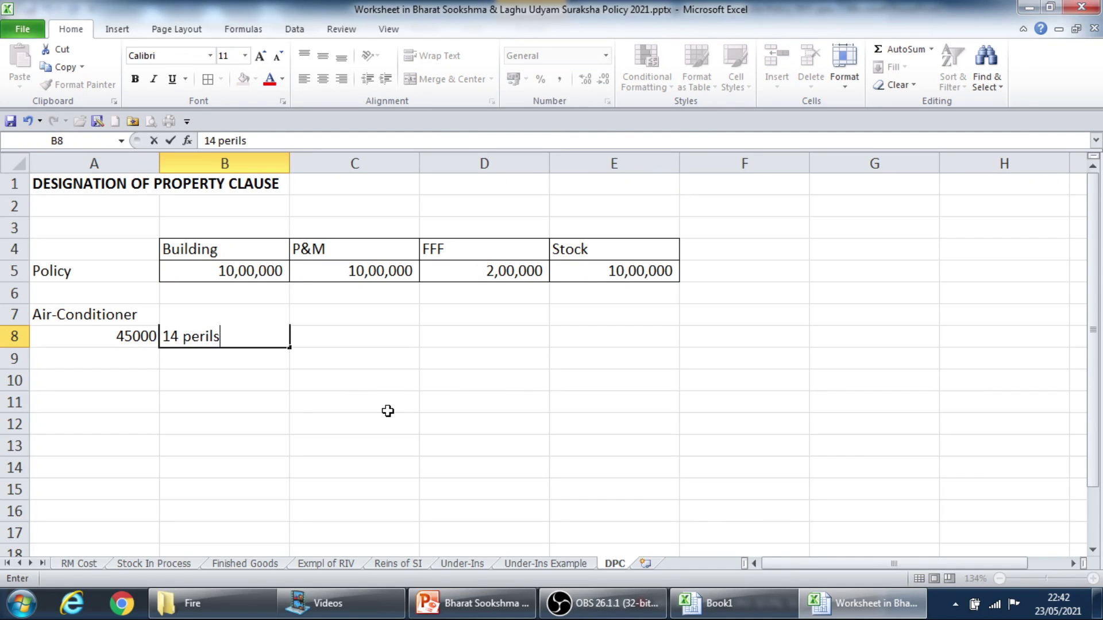
{"action": "key", "text": "Return"}
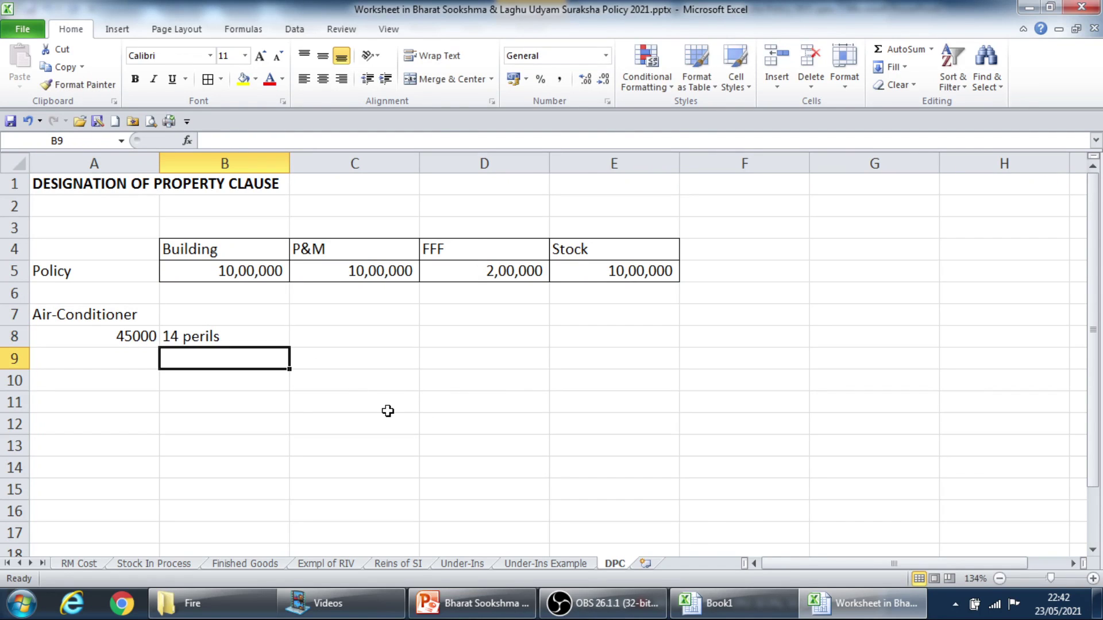
{"action": "key", "text": "Up"}
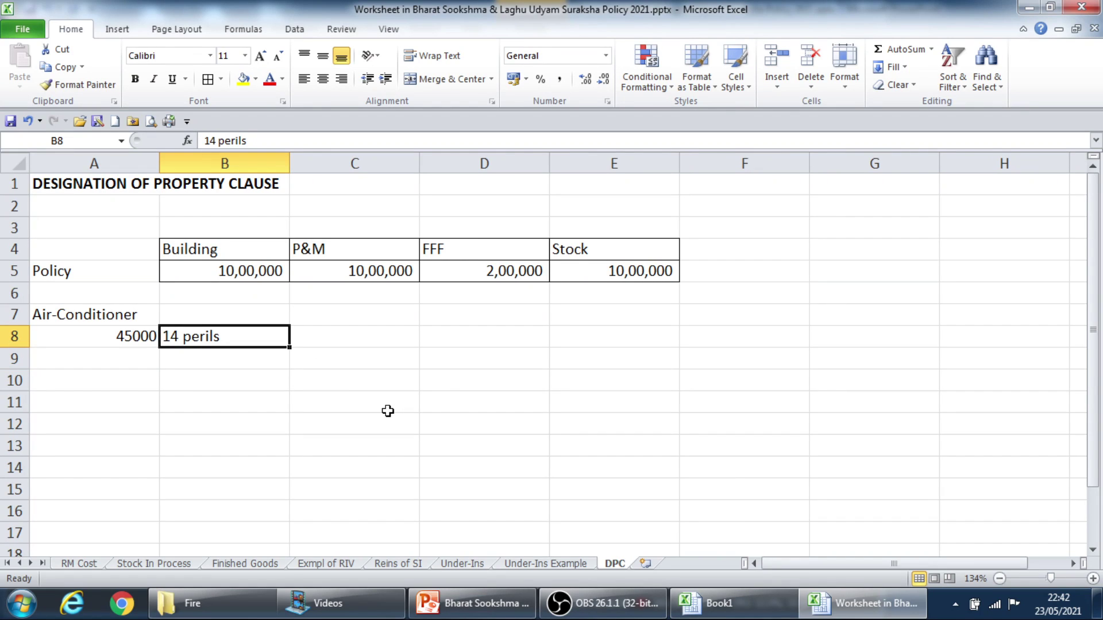
{"action": "key", "text": "Delete"}
{"action": "key", "text": "Left"}
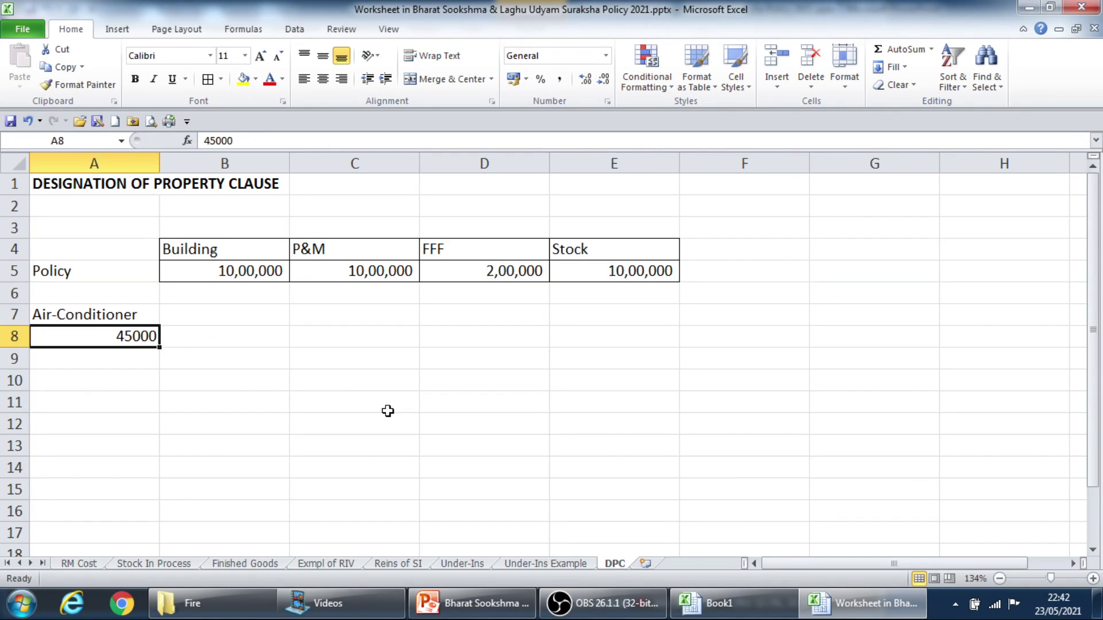
Set the FFF policy amount in D5 to 0
{"action": "key", "text": "Up"}
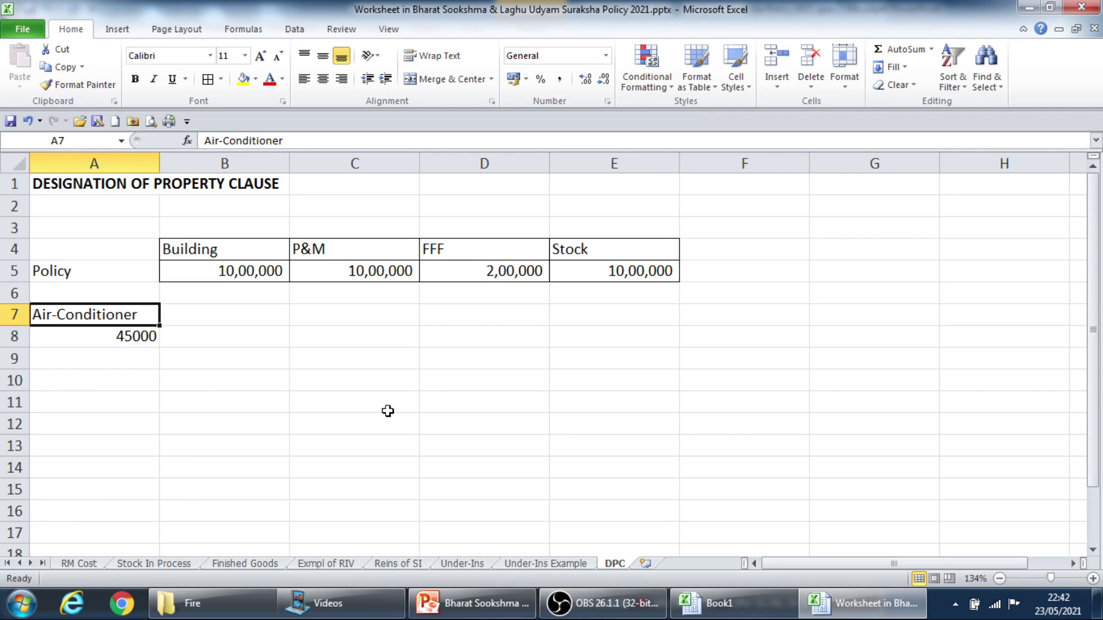
{"action": "key", "text": "Down"}
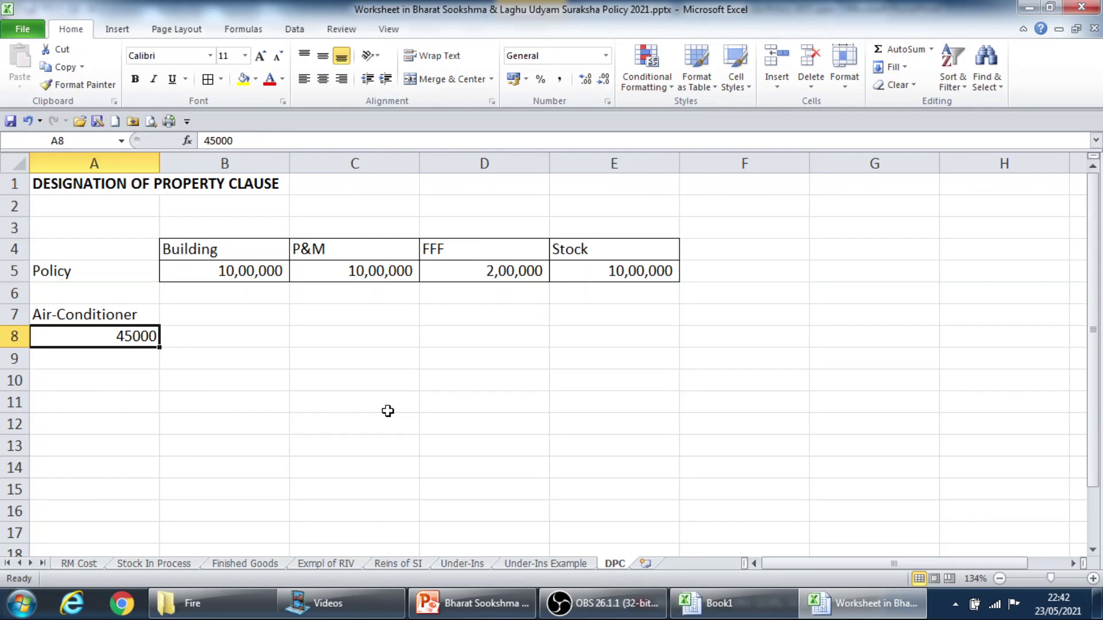
{"action": "key", "text": "Up"}
{"action": "key", "text": "Up"}
{"action": "key", "text": "Right"}
{"action": "key", "text": "Right"}
{"action": "key", "text": "Right"}
{"action": "key", "text": "Up"}
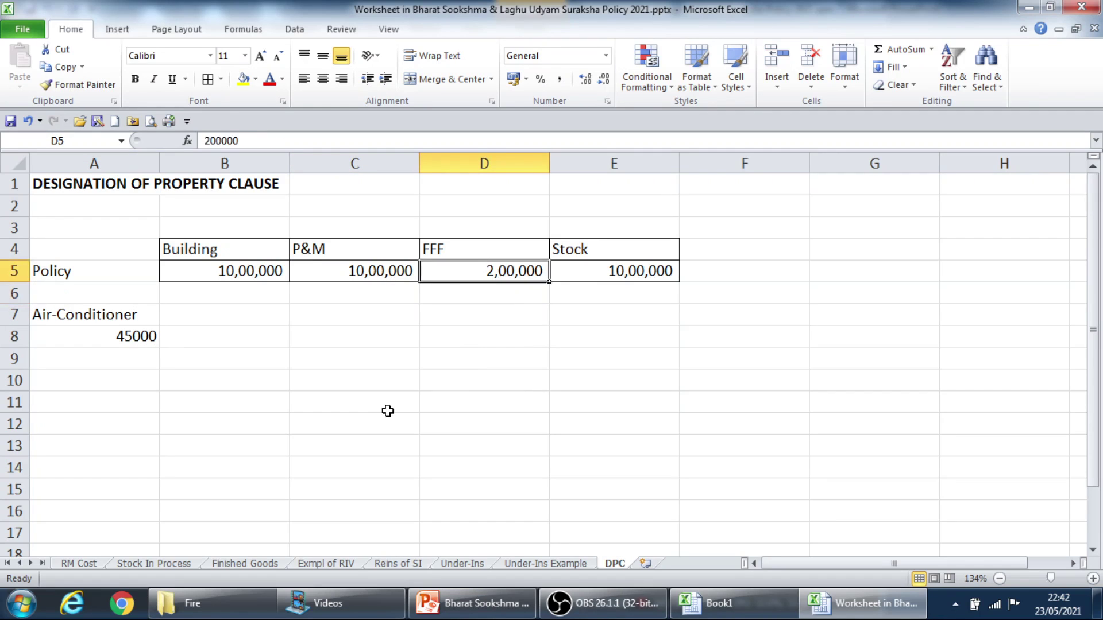
{"action": "key", "text": "Up"}
{"action": "key", "text": "Down"}
{"action": "type", "text": "0"}
{"action": "key", "text": "Return"}
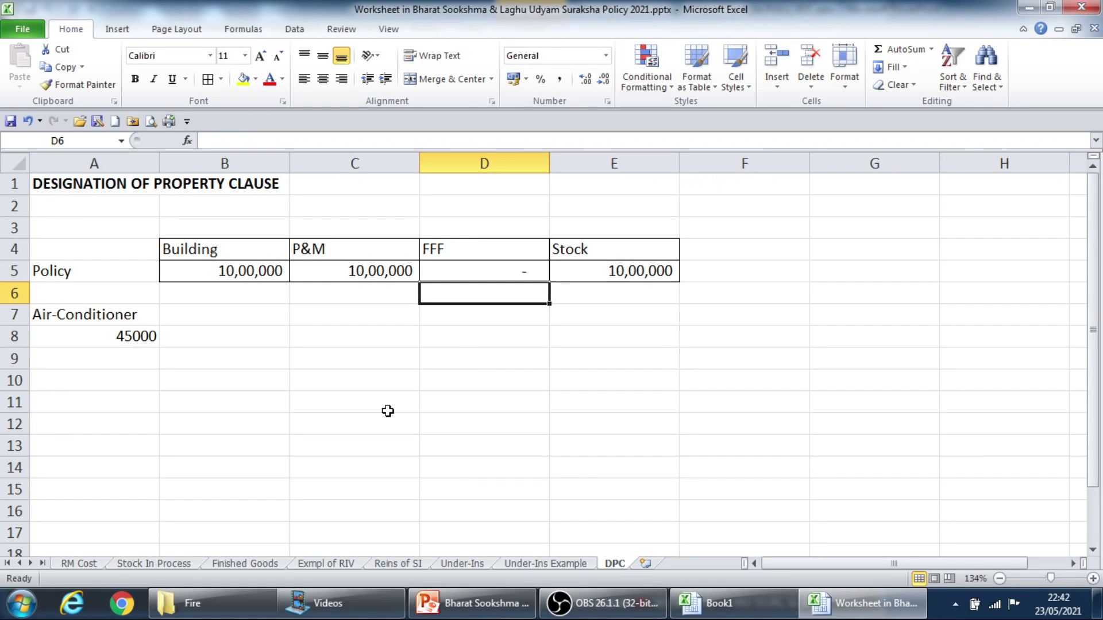
Label cell A10 "Insurance Co'" and enter "Reject" beside it in B10
{"action": "left_click", "coordinate": [511, 270]}
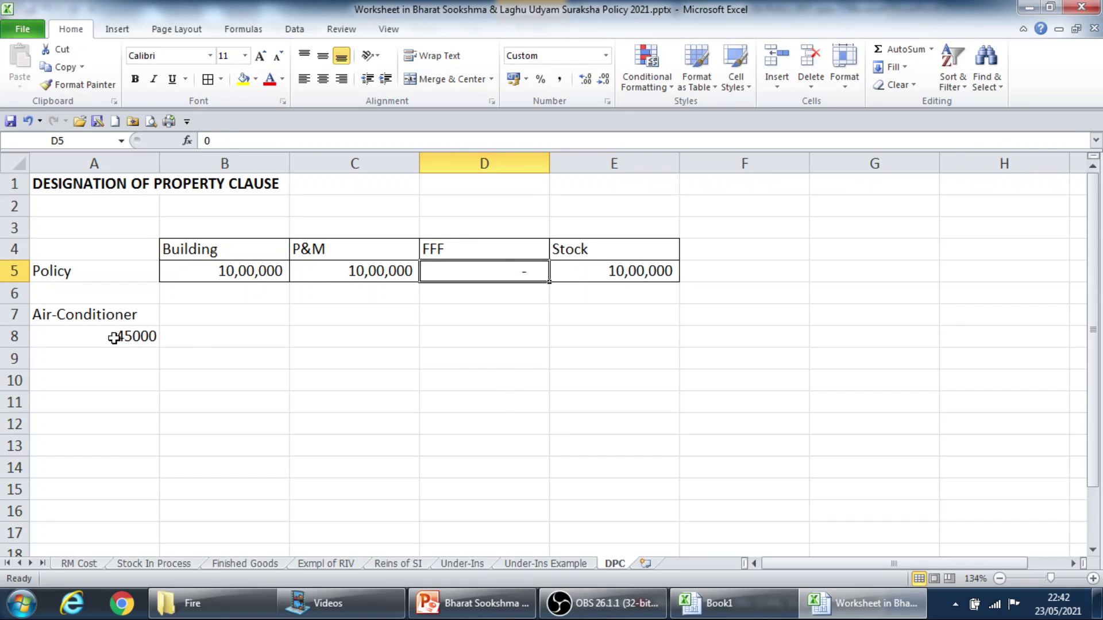
{"action": "left_click_drag", "start_coordinate": [83, 318], "coordinate": [85, 335]}
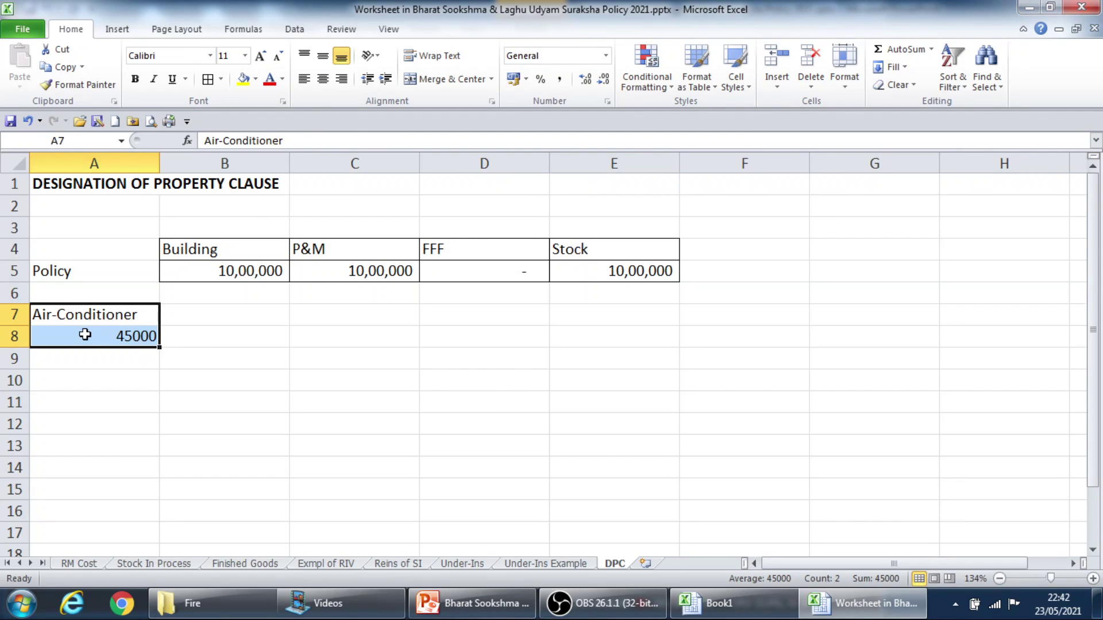
{"action": "left_click", "coordinate": [96, 385]}
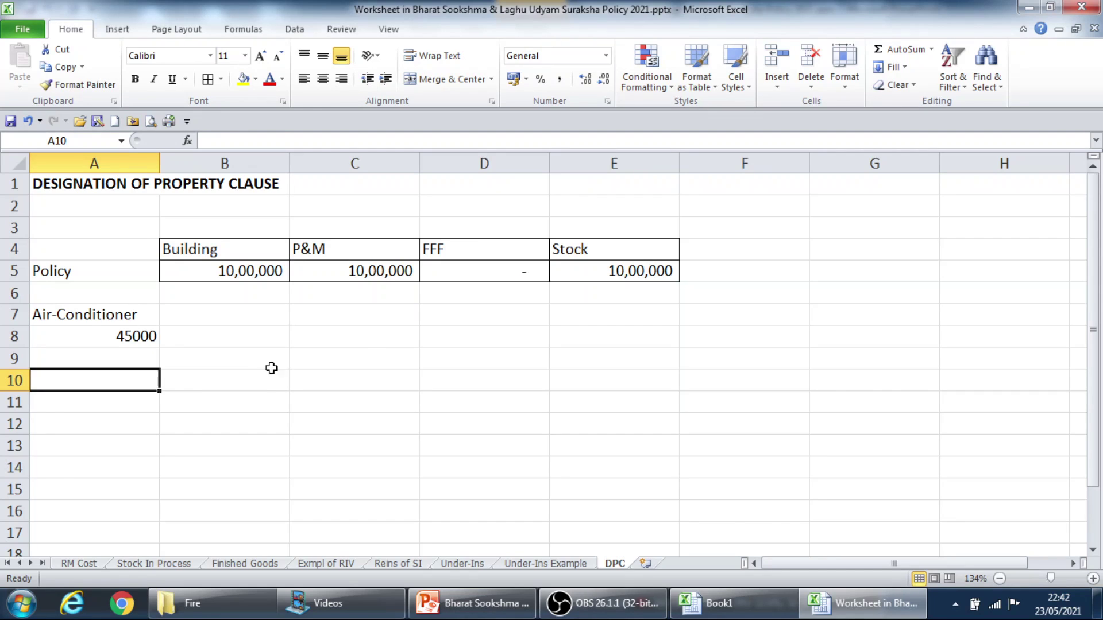
{"action": "type", "text": "Insurance CO"}
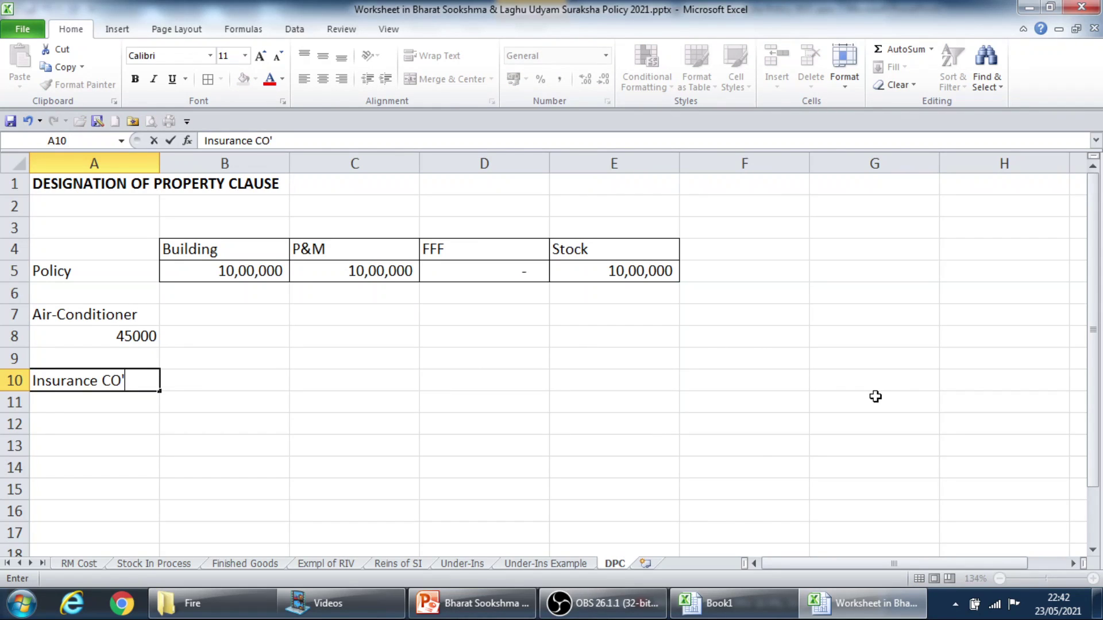
{"action": "key", "text": "BackSpace"}
{"action": "type", "text": "o'"}
{"action": "key", "text": "Tab"}
{"action": "type", "text": "Reject"}
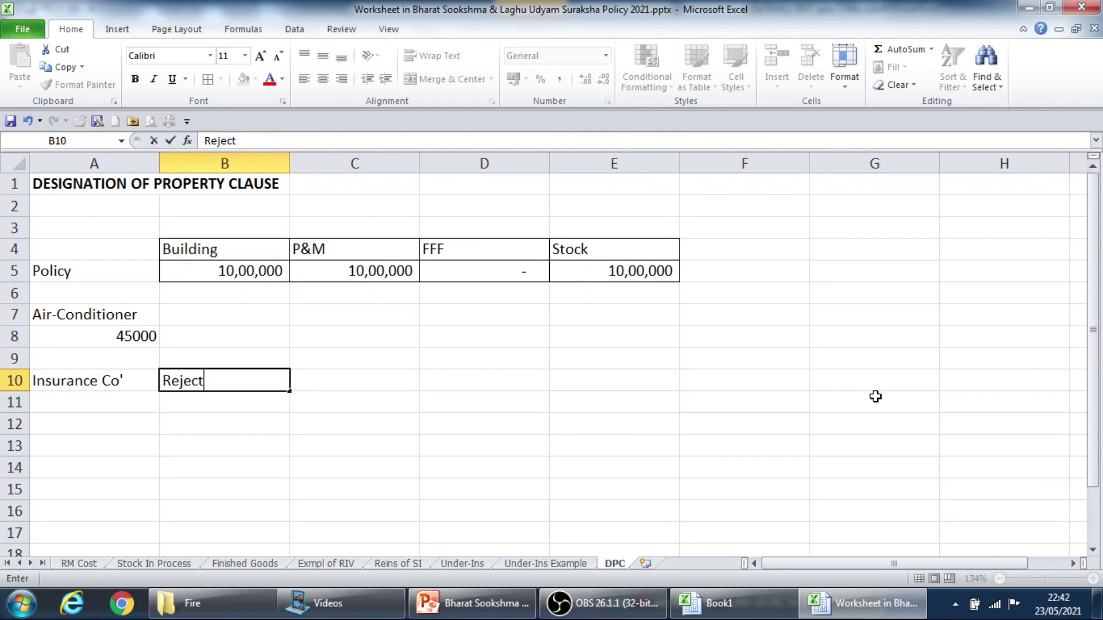
{"action": "key", "text": "Tab"}
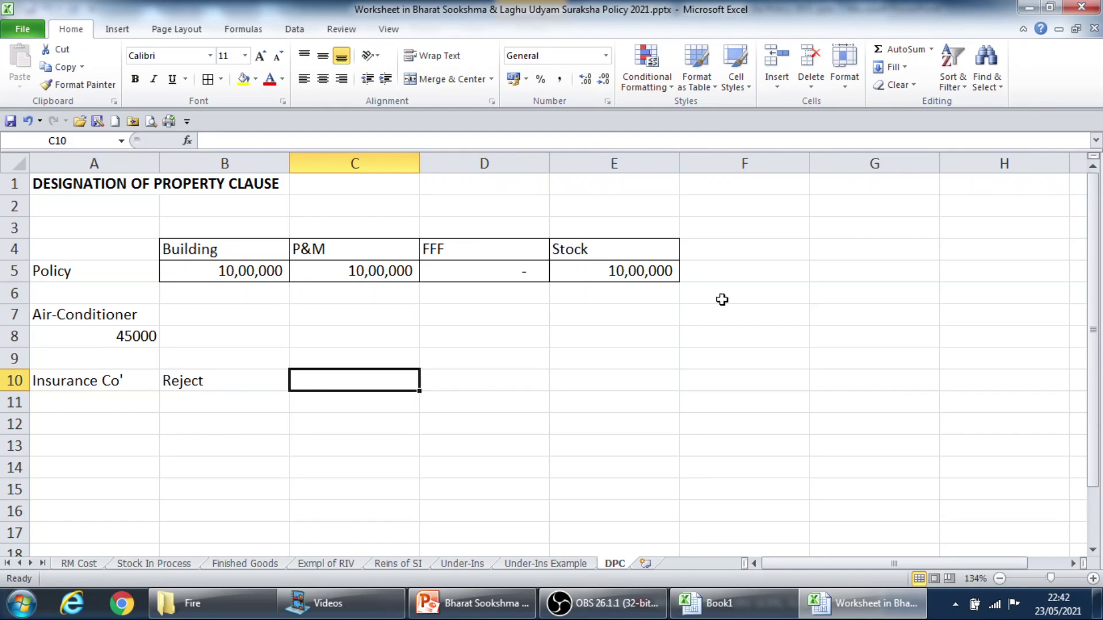
{"action": "left_click_drag", "start_coordinate": [119, 314], "coordinate": [119, 336]}
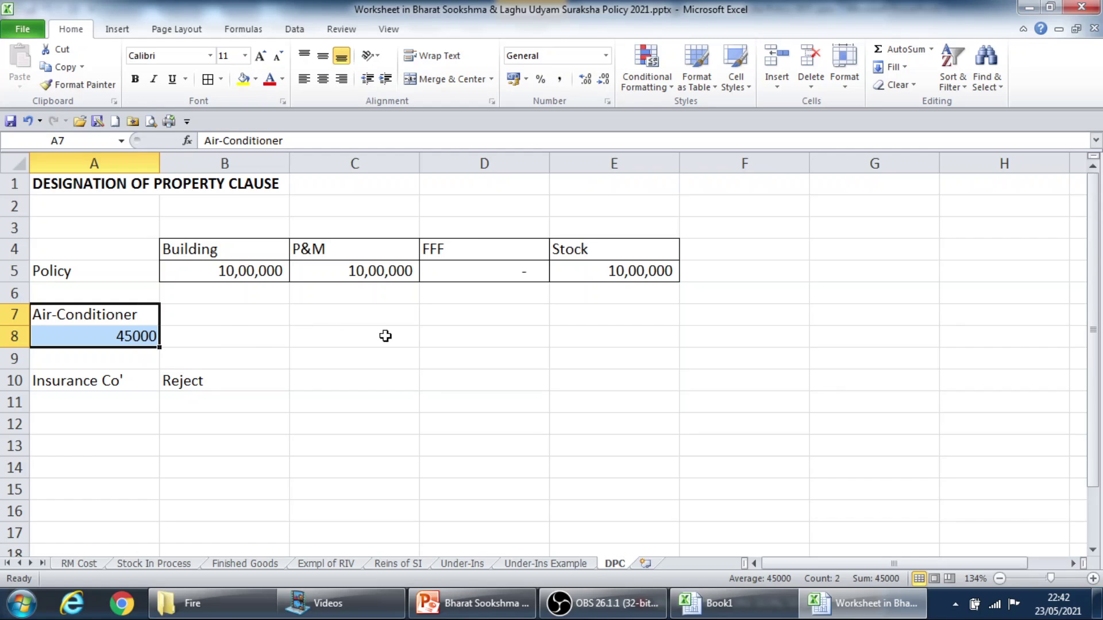
{"action": "left_click", "coordinate": [222, 335]}
{"action": "left_click", "coordinate": [216, 315]}
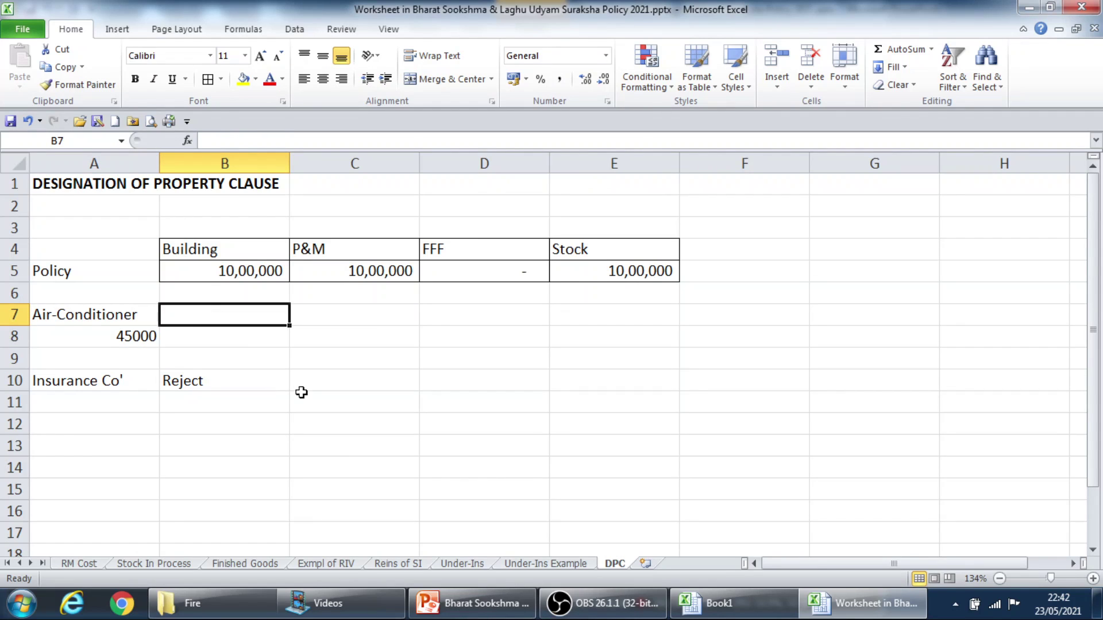
{"action": "type", "text": "FFF"}
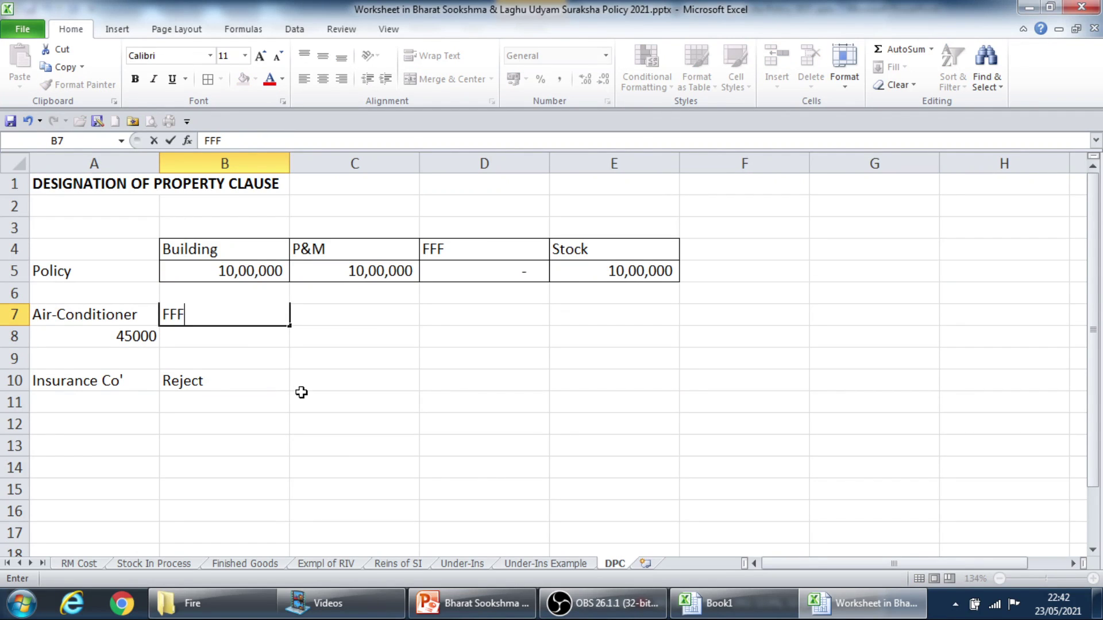
{"action": "key", "text": "BackSpace"}
{"action": "key", "text": "BackSpace"}
{"action": "key", "text": "BackSpace"}
{"action": "key", "text": "Tab"}
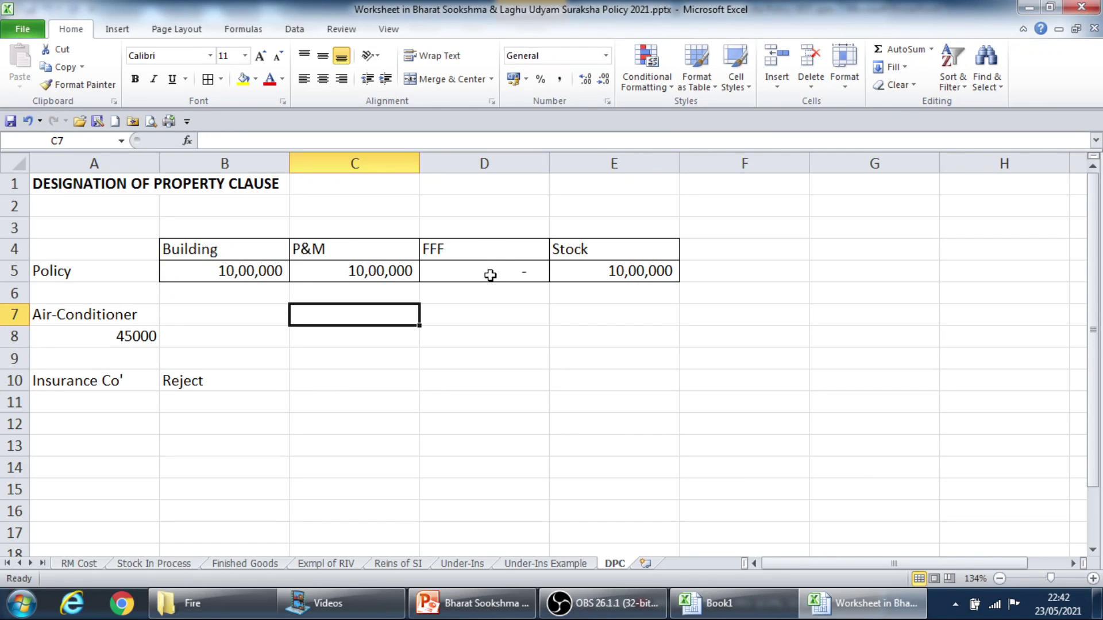
{"action": "left_click", "coordinate": [509, 272]}
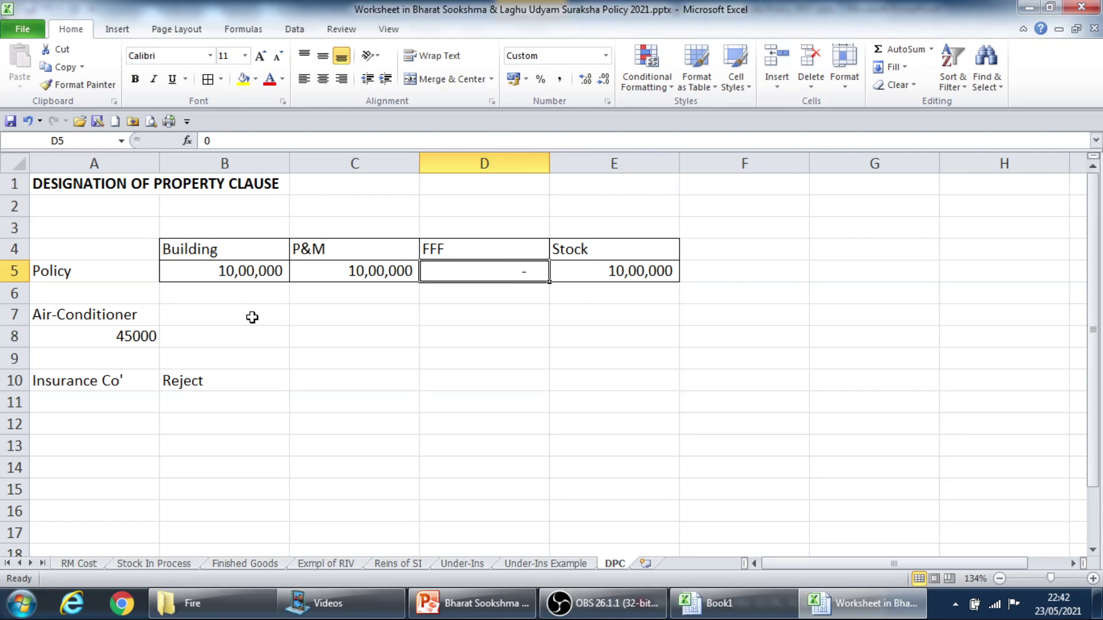
{"action": "left_click_drag", "start_coordinate": [84, 315], "coordinate": [91, 334]}
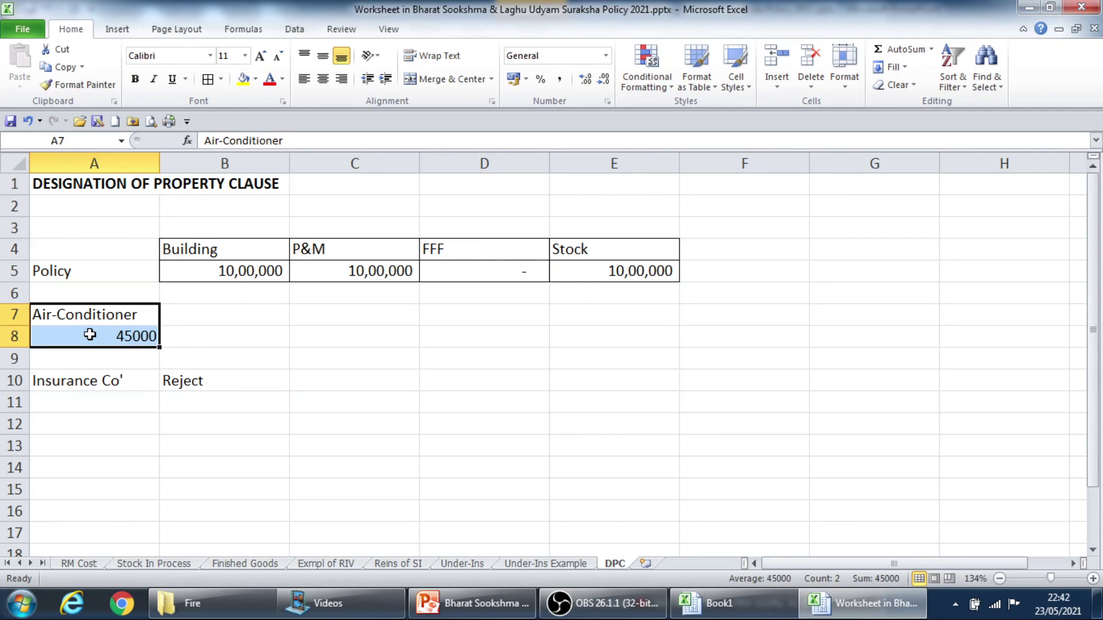
{"action": "left_click", "coordinate": [179, 381]}
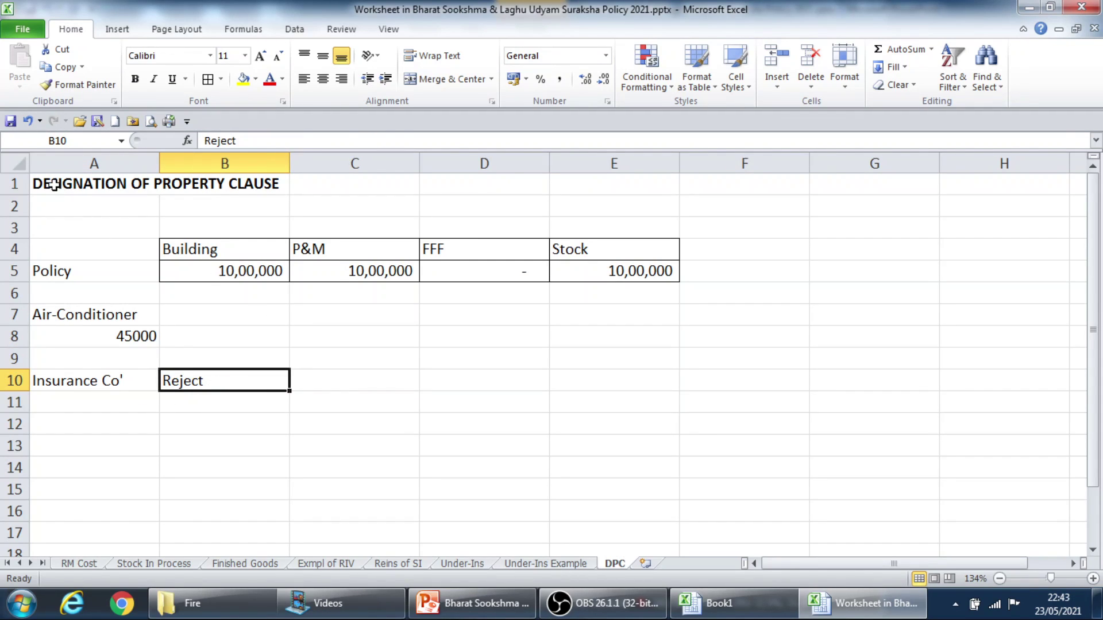
{"action": "left_click_drag", "start_coordinate": [53, 184], "coordinate": [201, 184]}
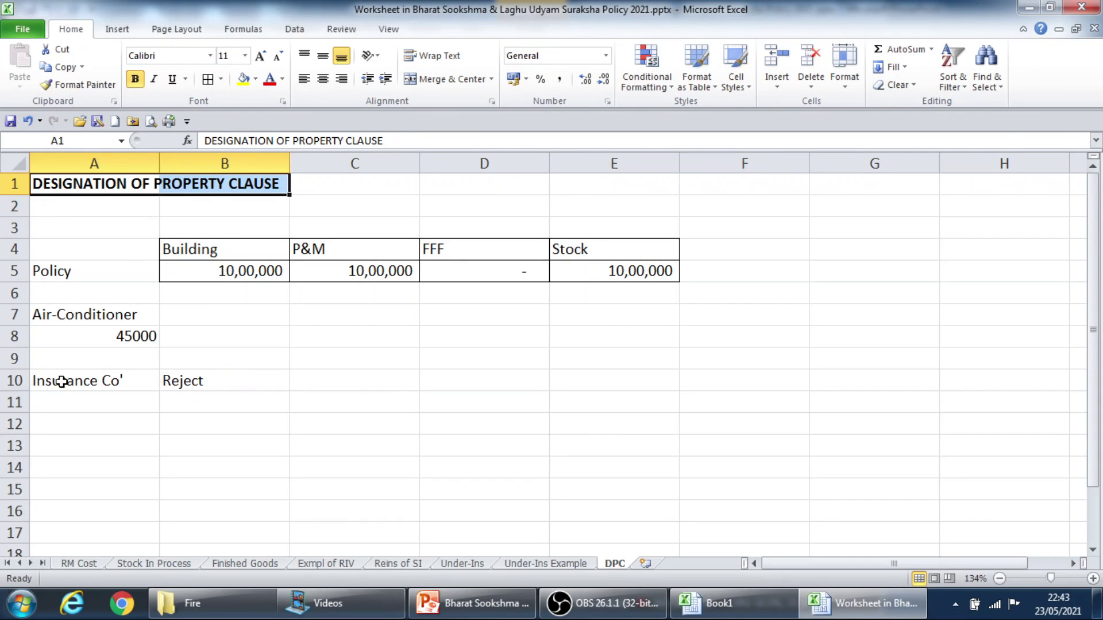
{"action": "left_click_drag", "start_coordinate": [61, 381], "coordinate": [197, 374]}
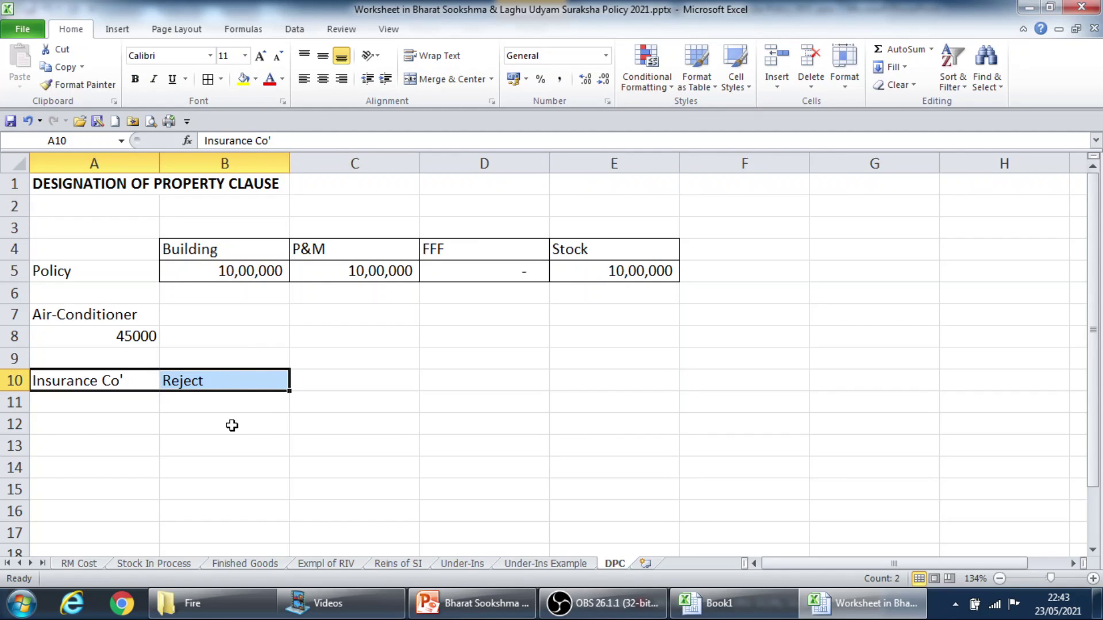
{"action": "left_click", "coordinate": [168, 309]}
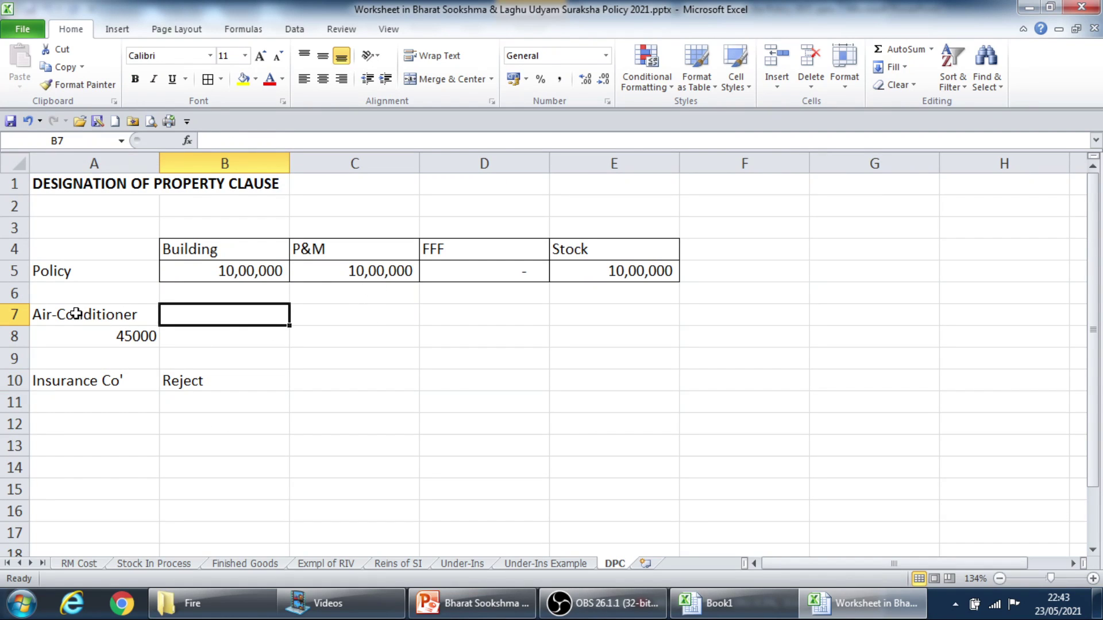
{"action": "left_click_drag", "start_coordinate": [76, 314], "coordinate": [112, 333]}
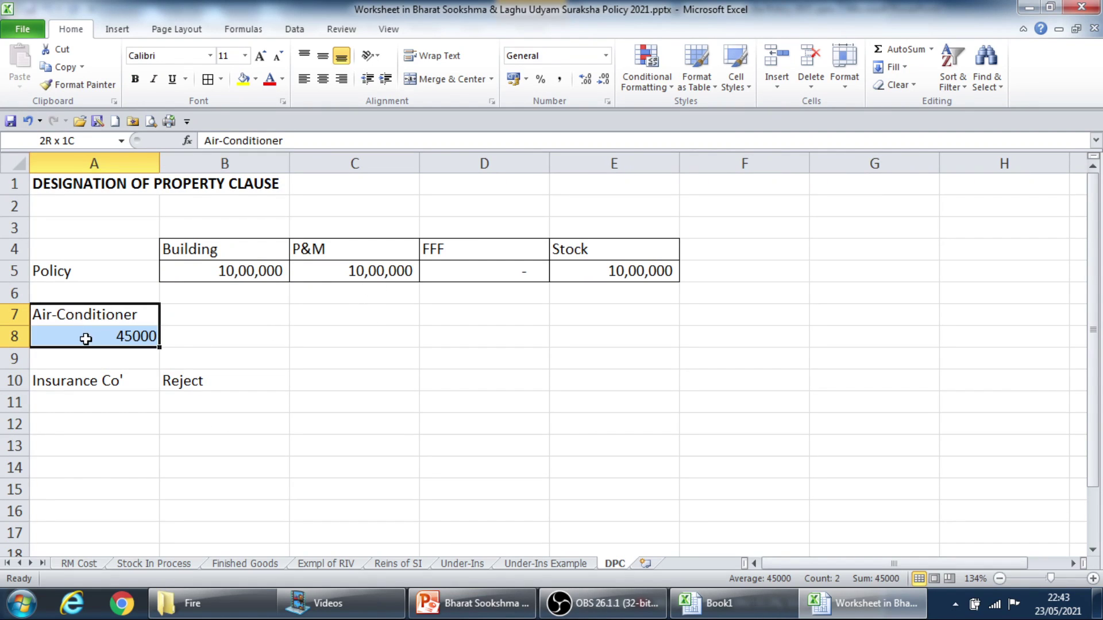
Examine the air-conditioner claim in A7:A8 against the P&M and FFF policy amounts and the insurer's decision in row 10
{"action": "left_click", "coordinate": [359, 272]}
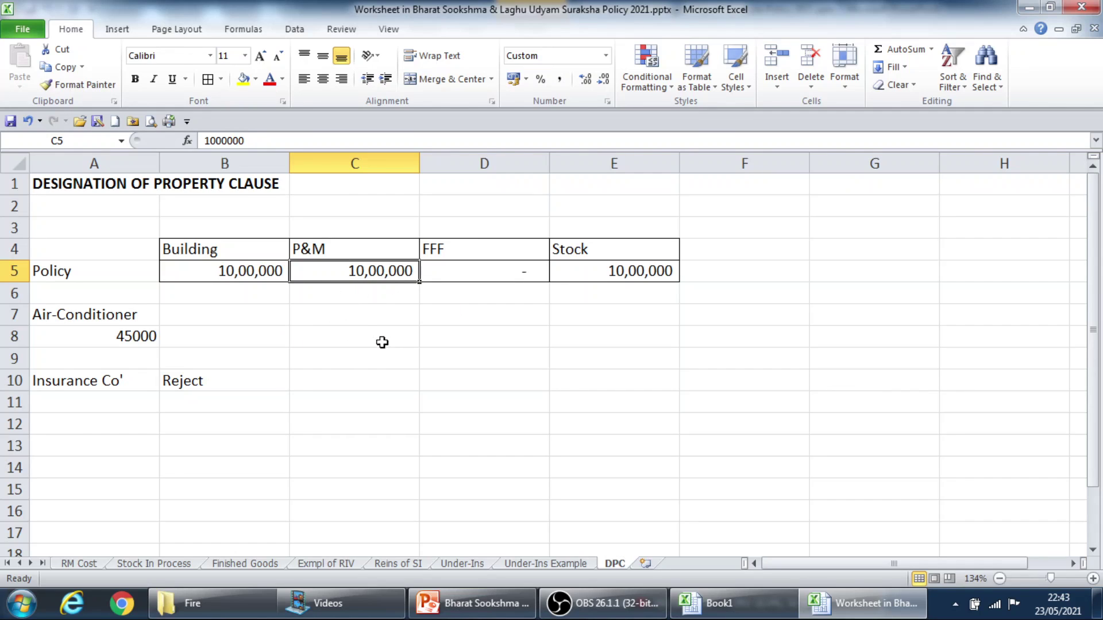
{"action": "left_click", "coordinate": [368, 293]}
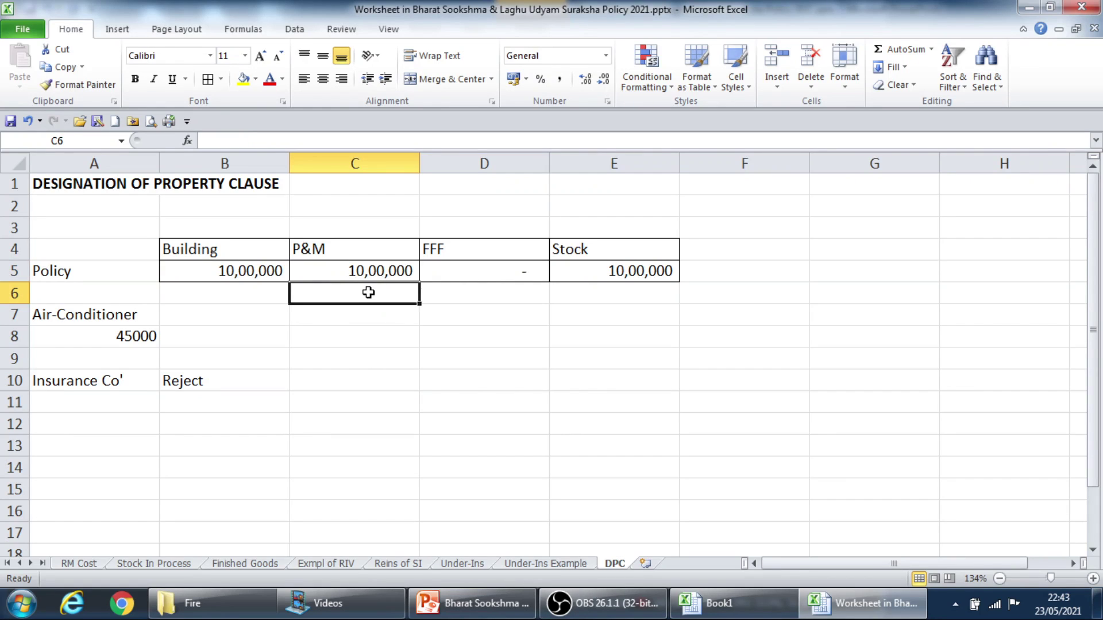
{"action": "left_click_drag", "start_coordinate": [117, 318], "coordinate": [115, 336]}
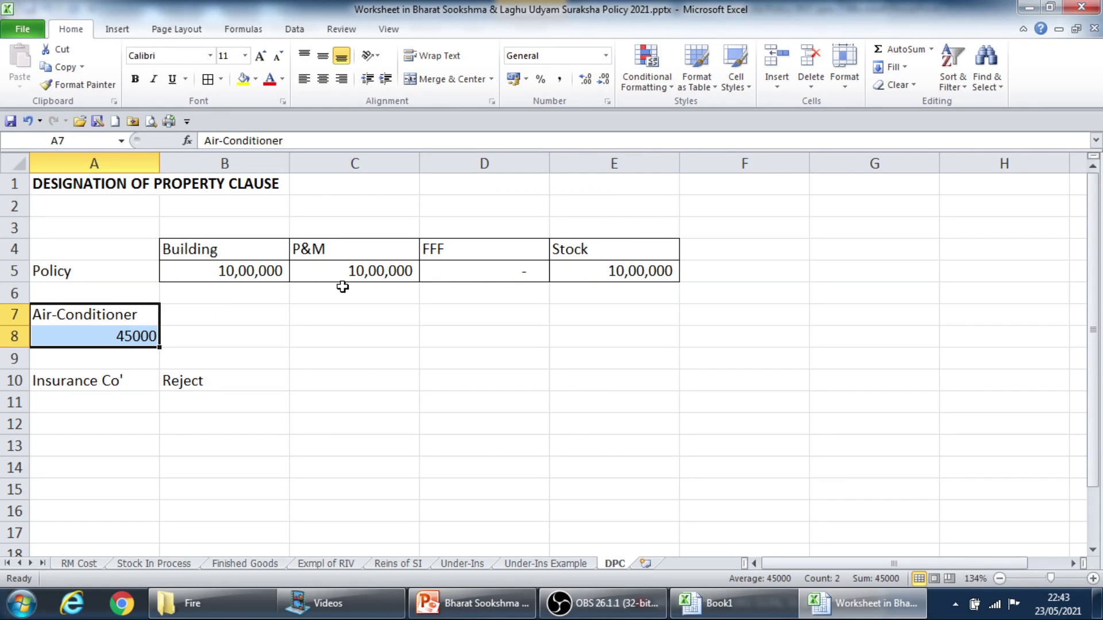
{"action": "left_click", "coordinate": [357, 291]}
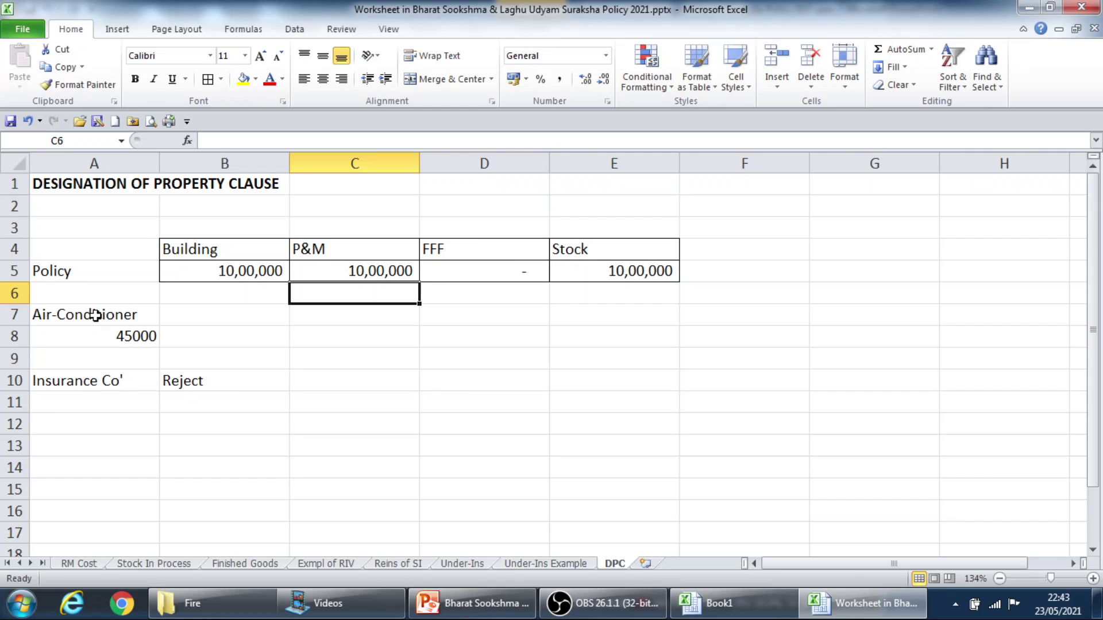
{"action": "left_click_drag", "start_coordinate": [94, 315], "coordinate": [103, 336]}
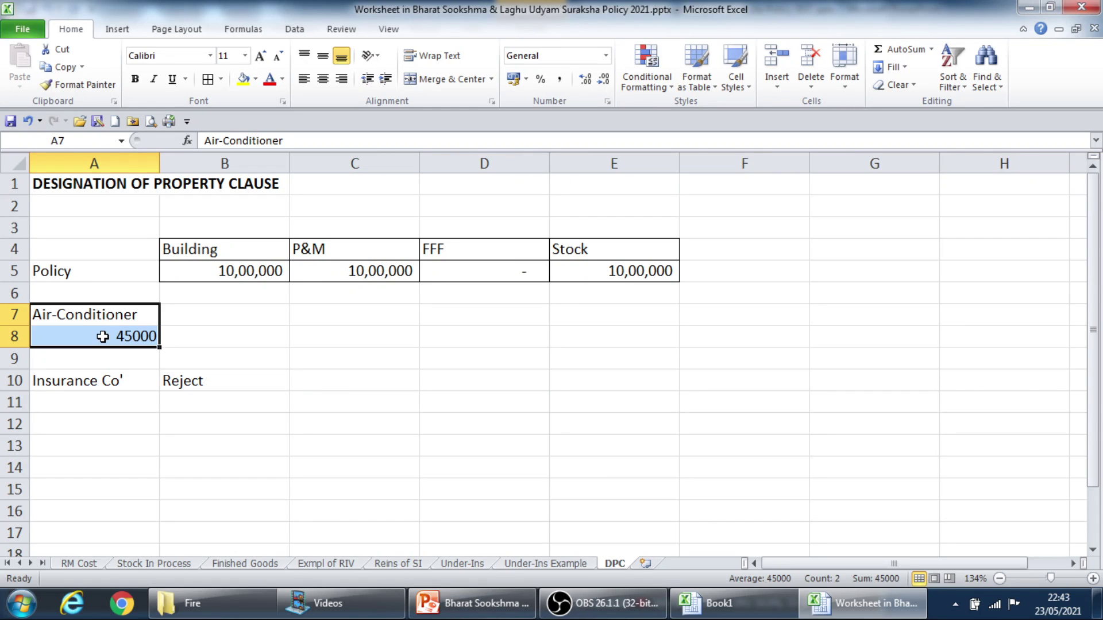
{"action": "left_click", "coordinate": [346, 271]}
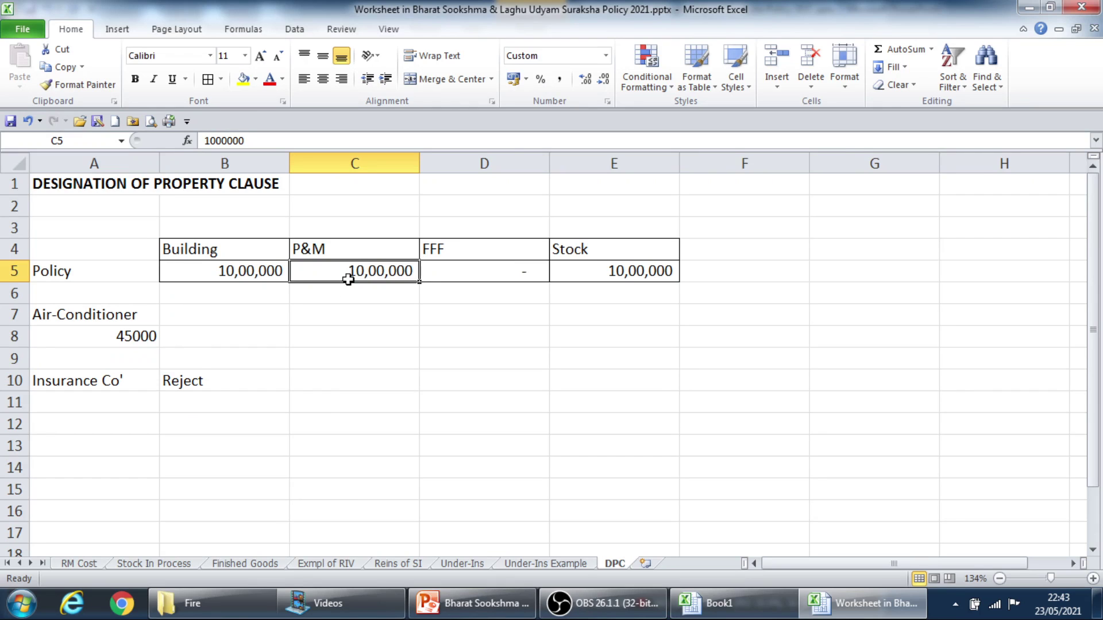
{"action": "left_click_drag", "start_coordinate": [117, 317], "coordinate": [112, 333]}
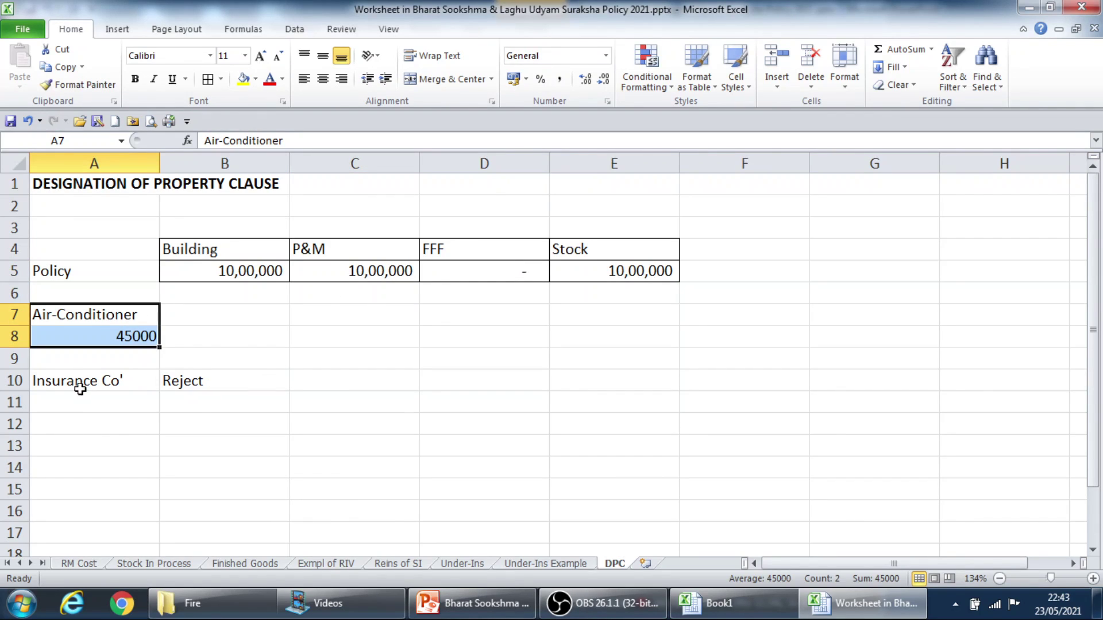
{"action": "left_click", "coordinate": [58, 382]}
{"action": "left_click_drag", "start_coordinate": [58, 382], "coordinate": [163, 376]}
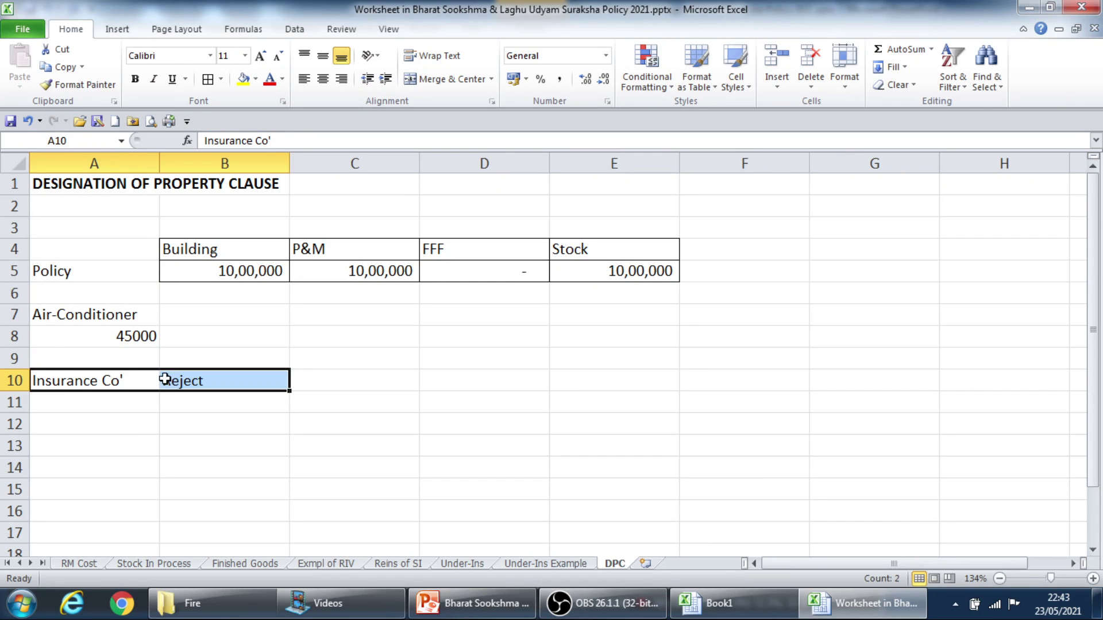
{"action": "left_click", "coordinate": [103, 315]}
{"action": "left_click_drag", "start_coordinate": [103, 316], "coordinate": [107, 330]}
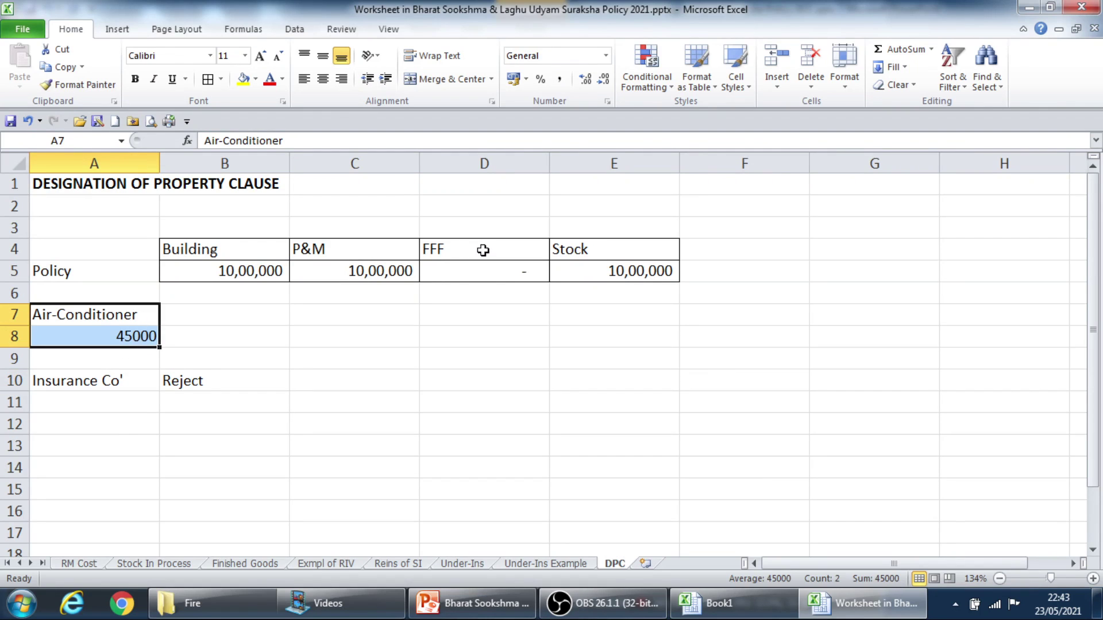
{"action": "left_click_drag", "start_coordinate": [482, 250], "coordinate": [483, 264]}
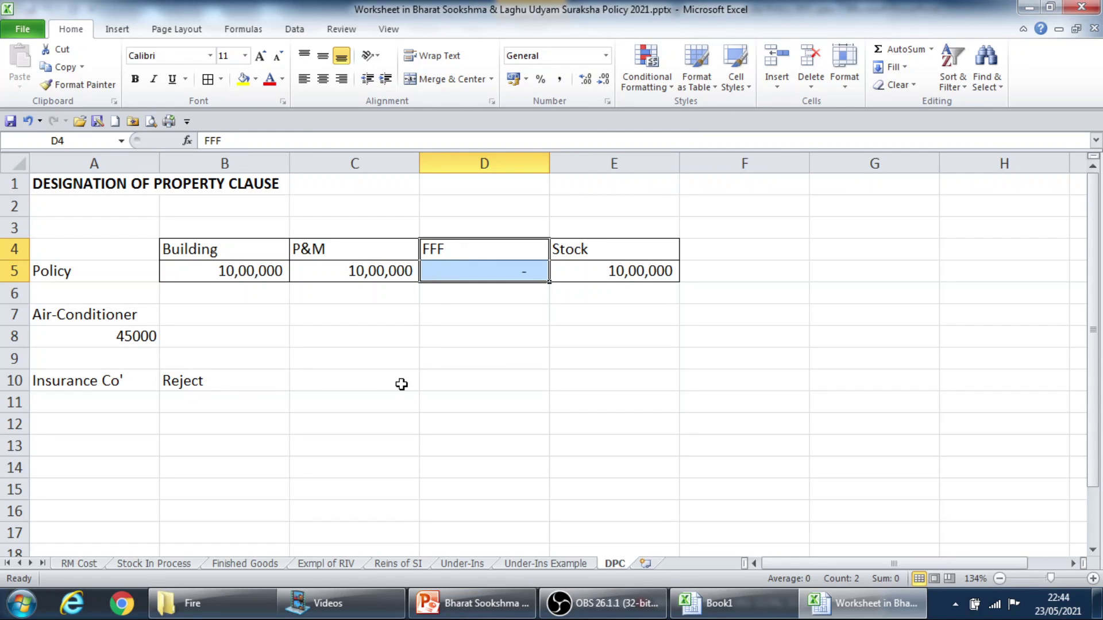
Make the decision "Reject" in B10 bold and remove the bold formatting again
{"action": "left_click", "coordinate": [203, 380]}
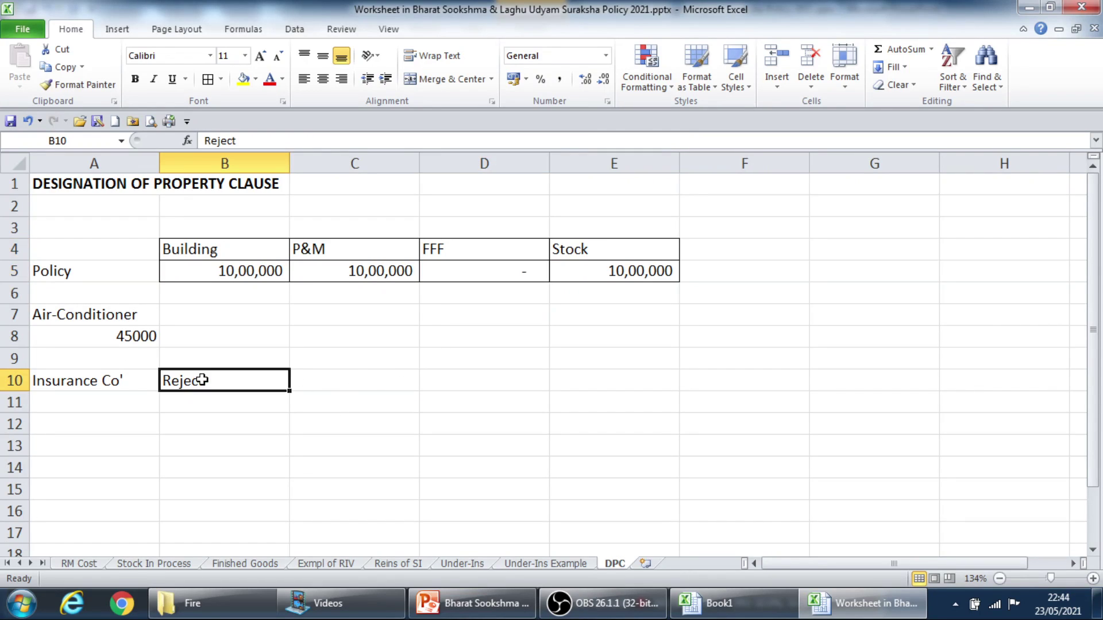
{"action": "left_click", "coordinate": [136, 79]}
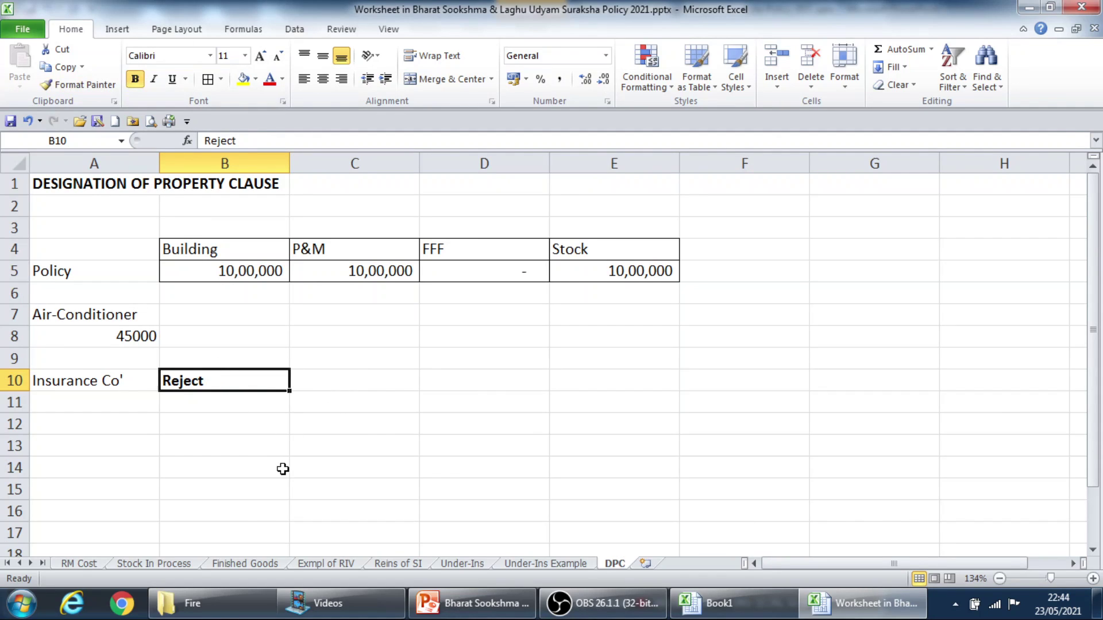
{"action": "left_click", "coordinate": [137, 78]}
Review the clause title in A1 and the Building, P&M, FFF and Stock policy table in B4:E5
{"action": "left_click", "coordinate": [97, 185]}
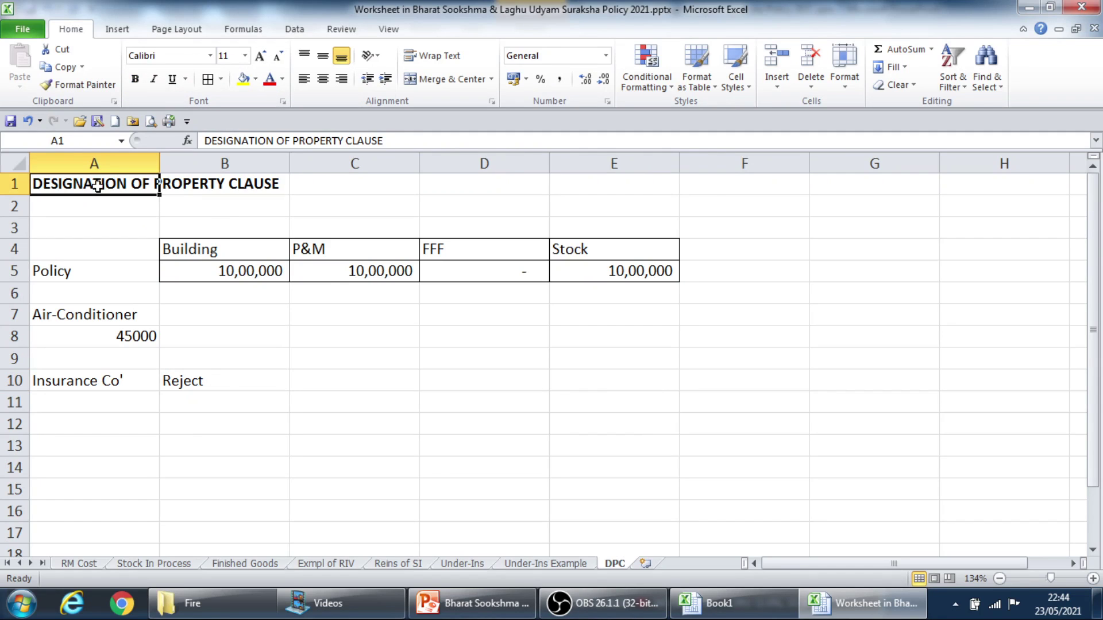
{"action": "left_click_drag", "start_coordinate": [97, 185], "coordinate": [191, 185]}
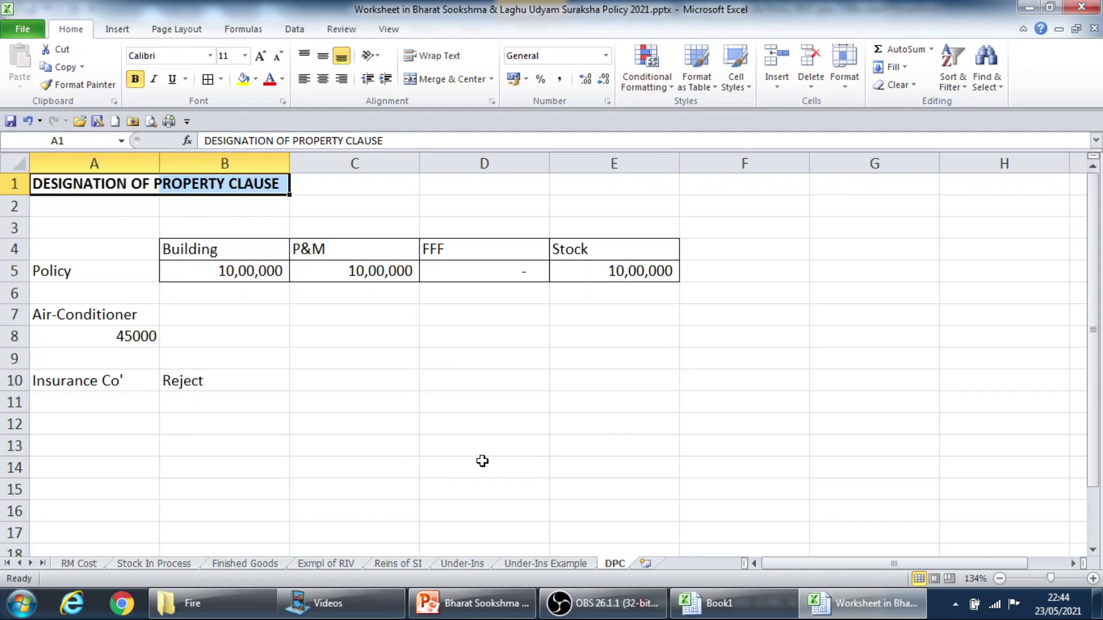
{"action": "left_click", "coordinate": [442, 468]}
{"action": "left_click_drag", "start_coordinate": [200, 247], "coordinate": [621, 271]}
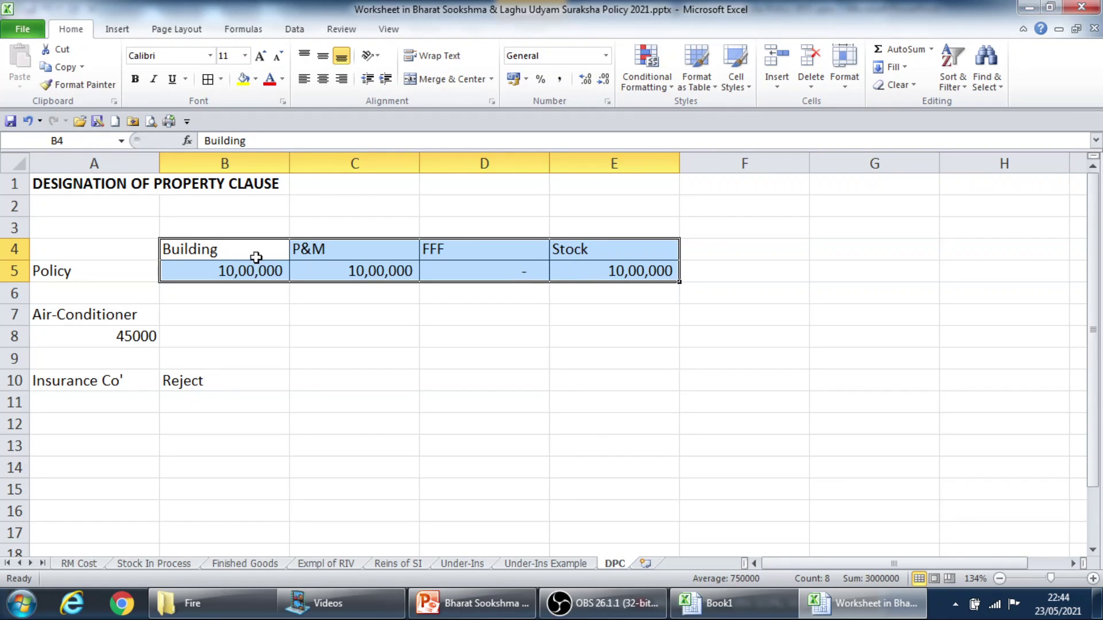
{"action": "left_click", "coordinate": [226, 254]}
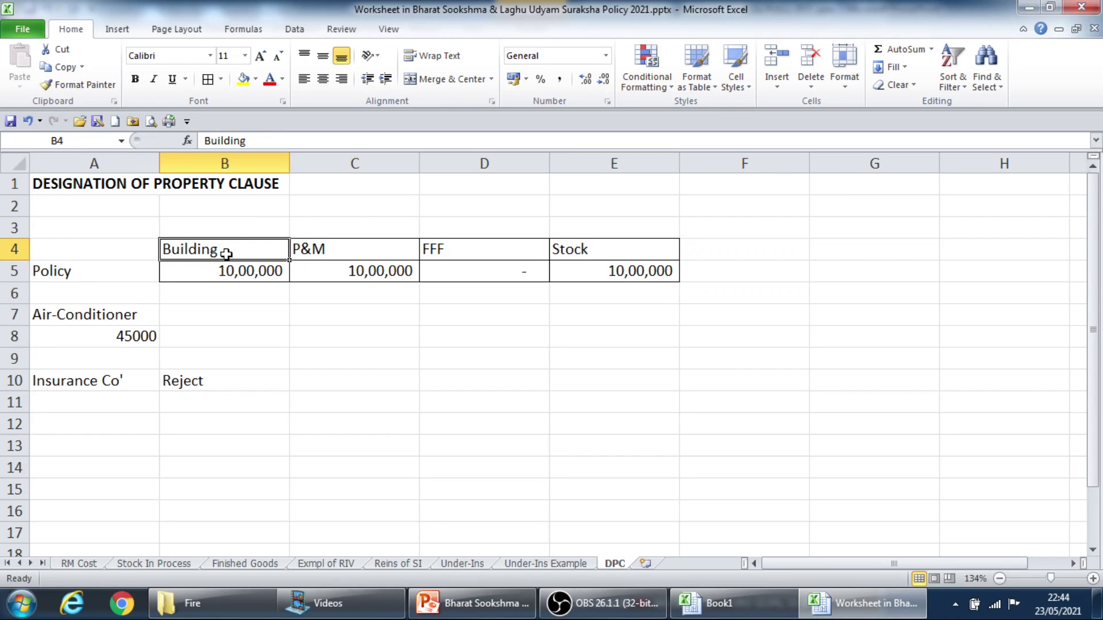
{"action": "left_click", "coordinate": [370, 249]}
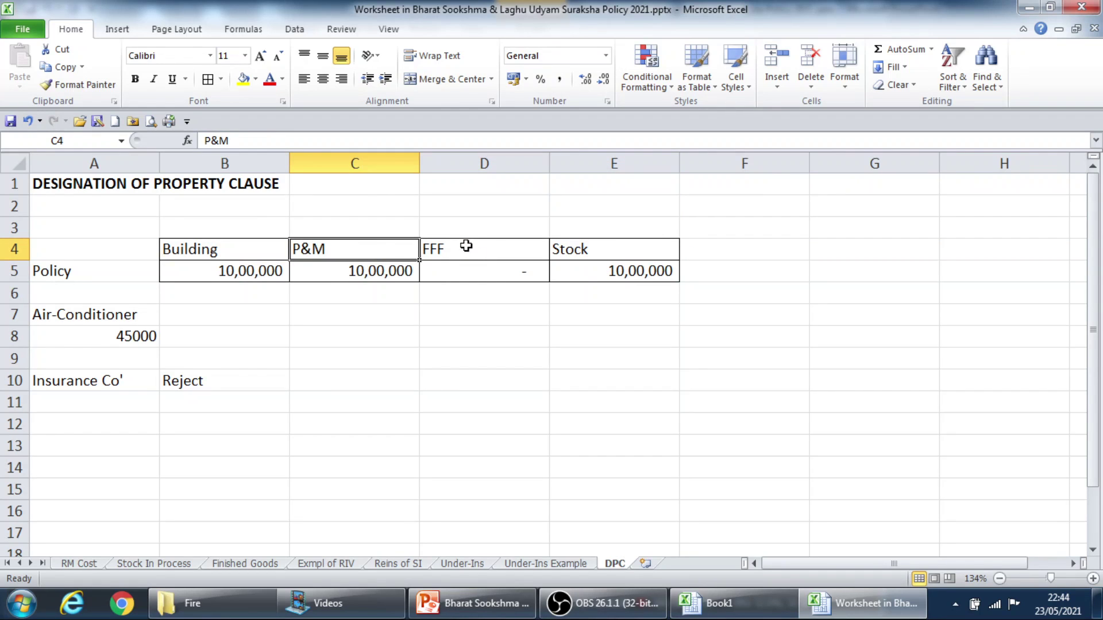
{"action": "left_click_drag", "start_coordinate": [594, 254], "coordinate": [594, 274]}
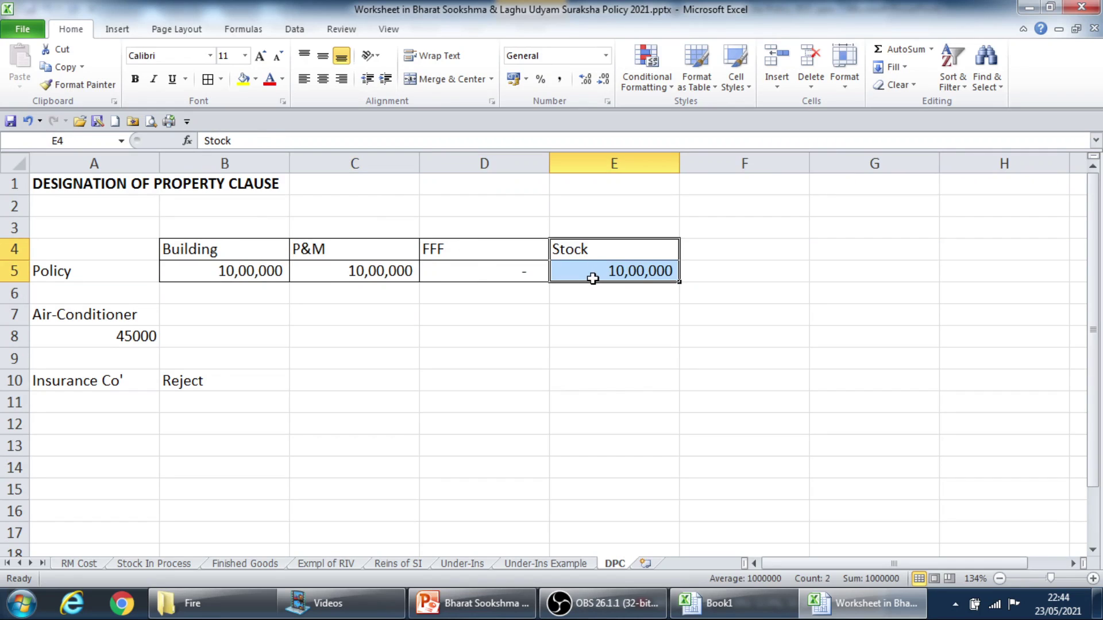
{"action": "left_click", "coordinate": [454, 252]}
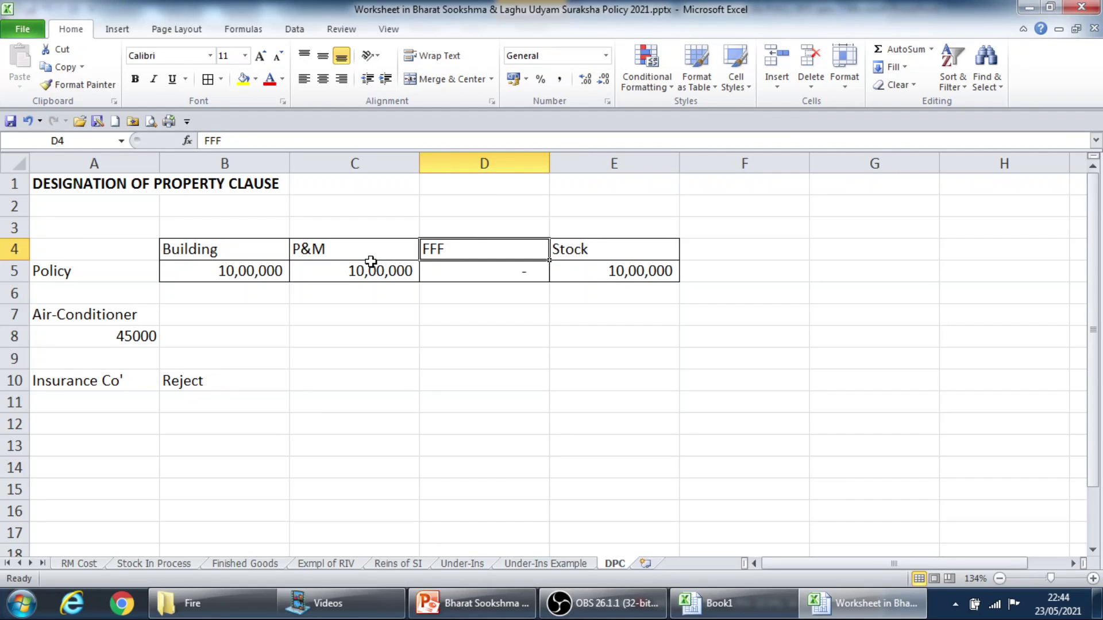
{"action": "left_click", "coordinate": [87, 384]}
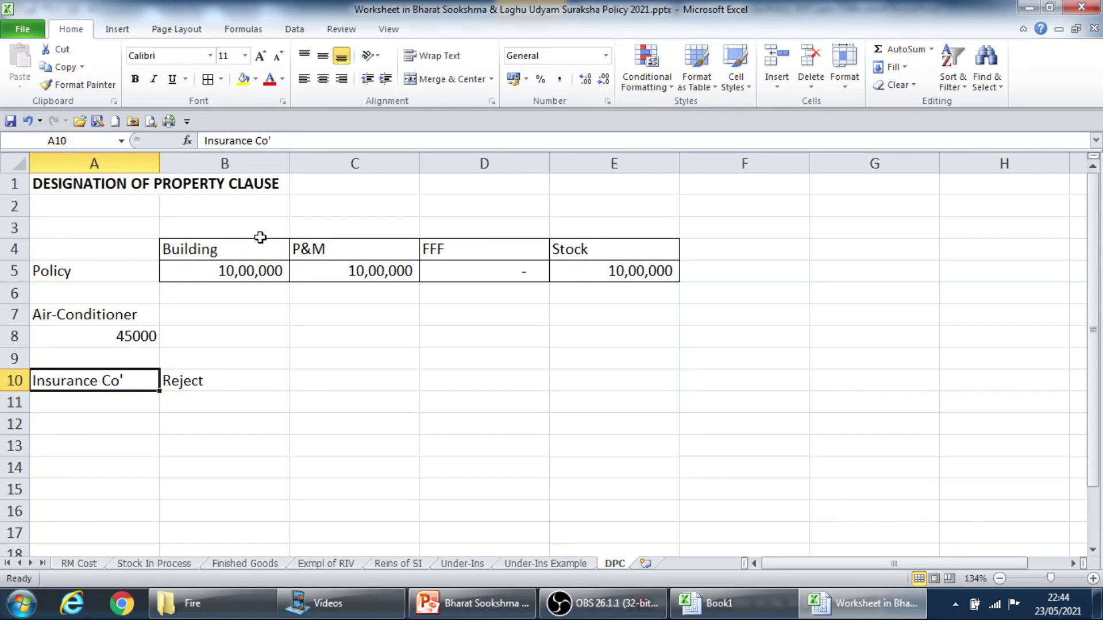
{"action": "left_click", "coordinate": [236, 244]}
{"action": "left_click_drag", "start_coordinate": [236, 244], "coordinate": [646, 271]}
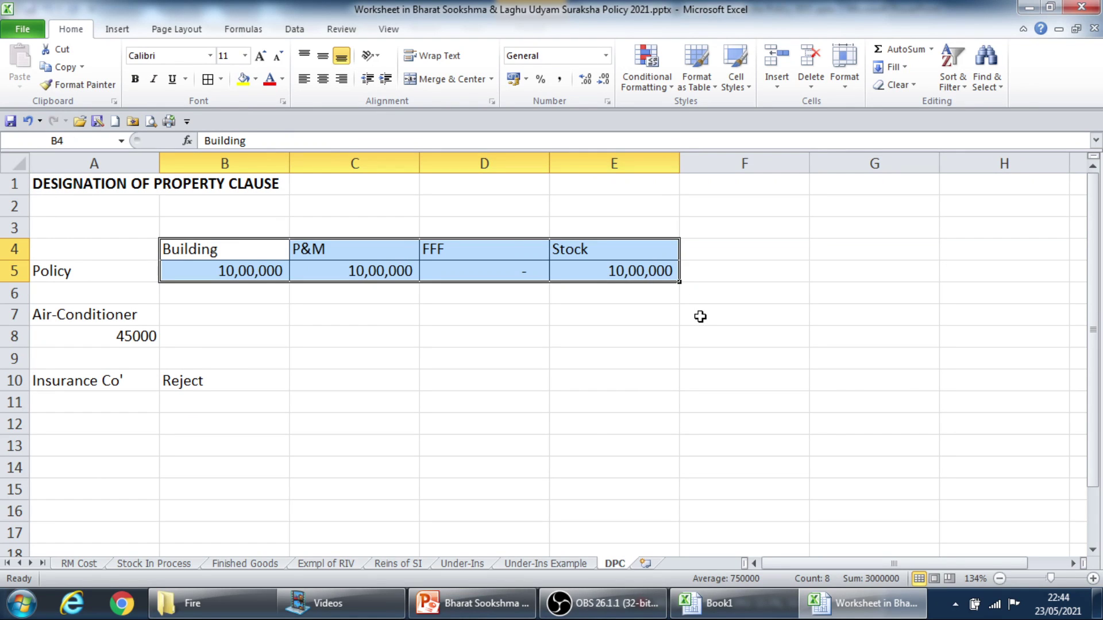
{"action": "left_click_drag", "start_coordinate": [64, 184], "coordinate": [258, 183]}
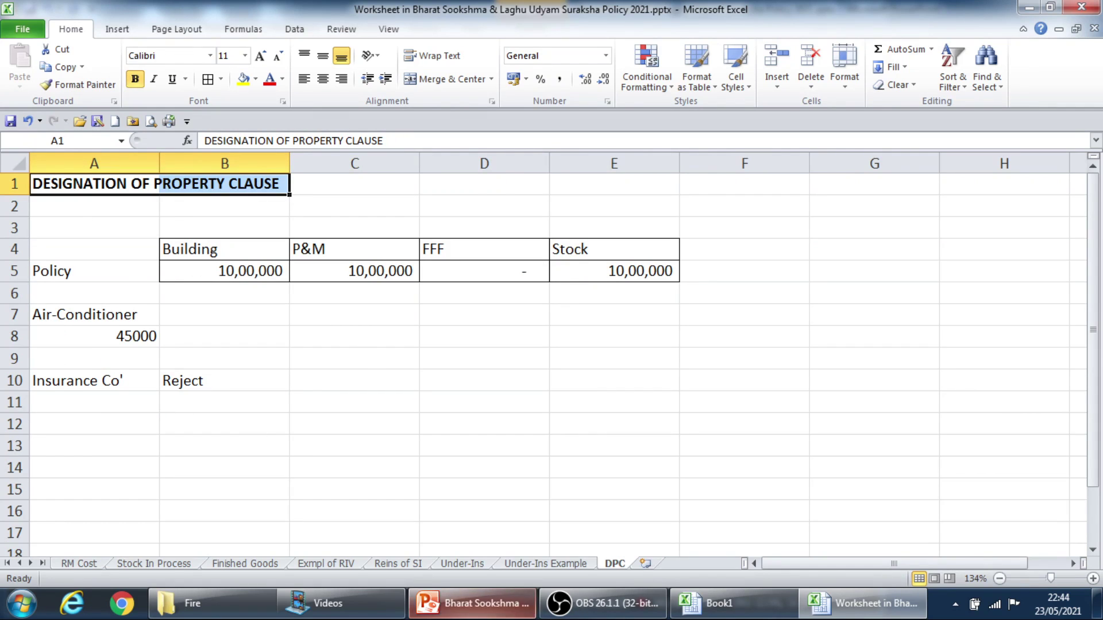
Look at the PowerPoint presentation, return to the Excel worksheet and examine the P&M column and the insurer's label in A10
{"action": "left_click", "coordinate": [471, 603]}
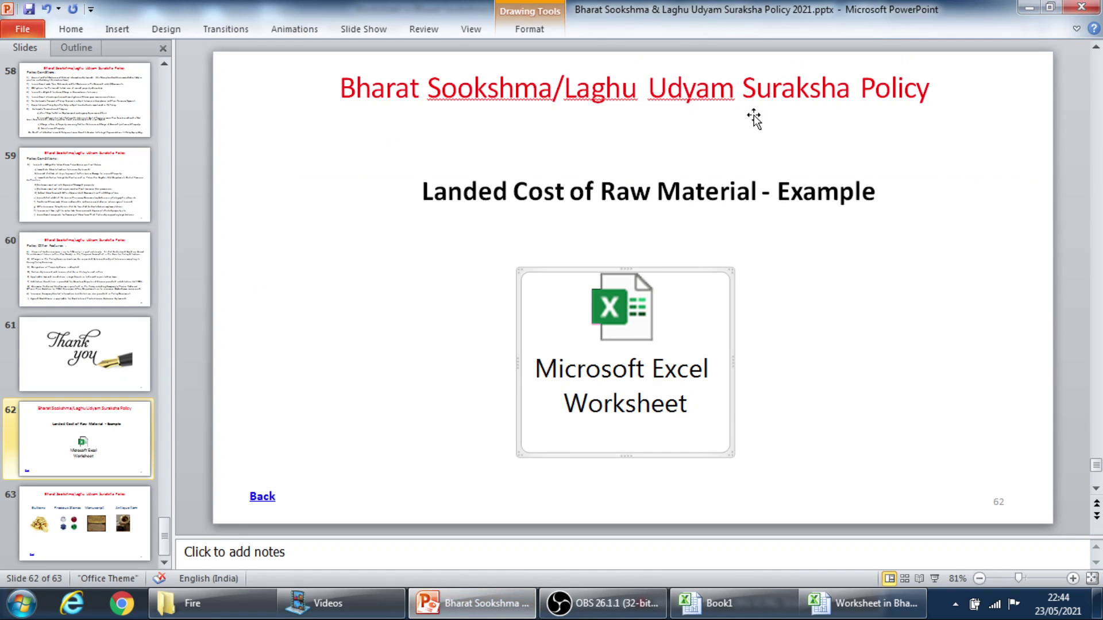
{"action": "left_click", "coordinate": [1030, 8]}
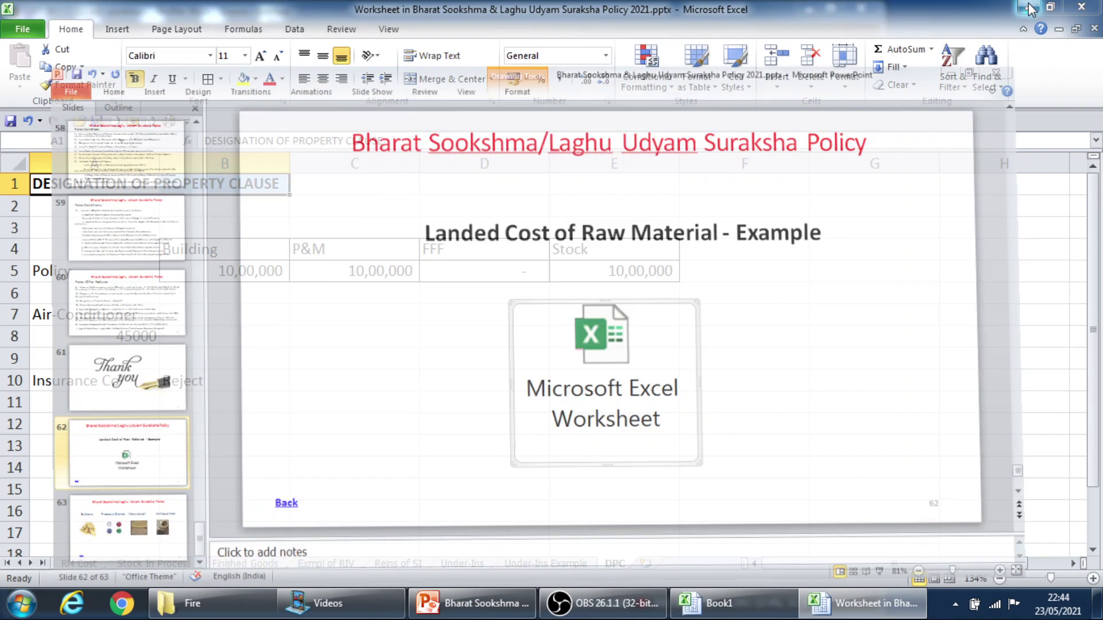
{"action": "left_click", "coordinate": [315, 332]}
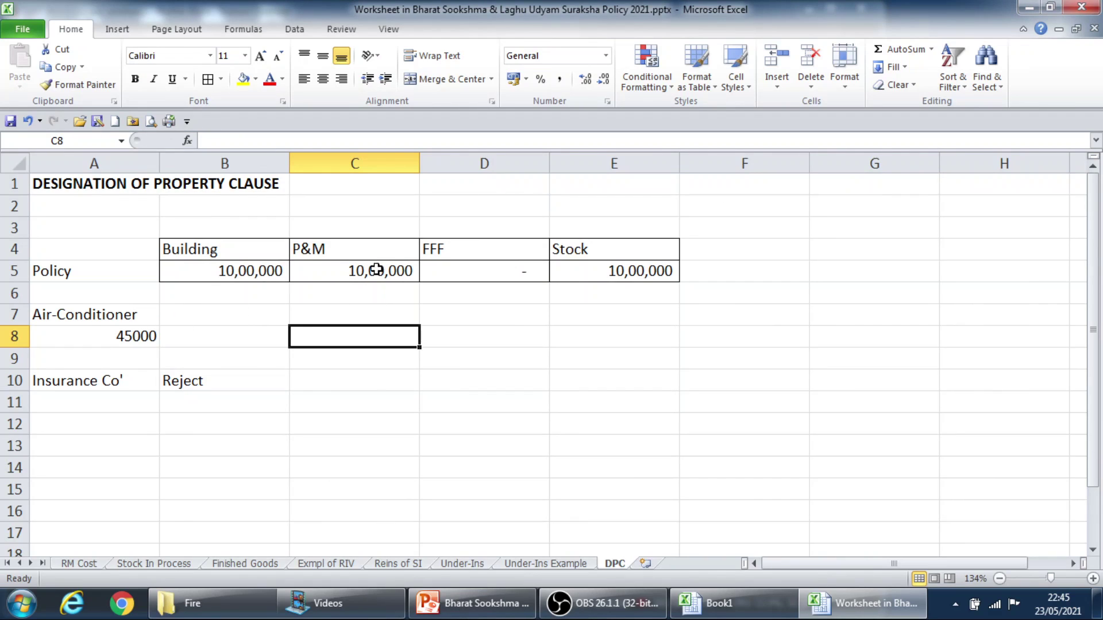
{"action": "left_click", "coordinate": [353, 298]}
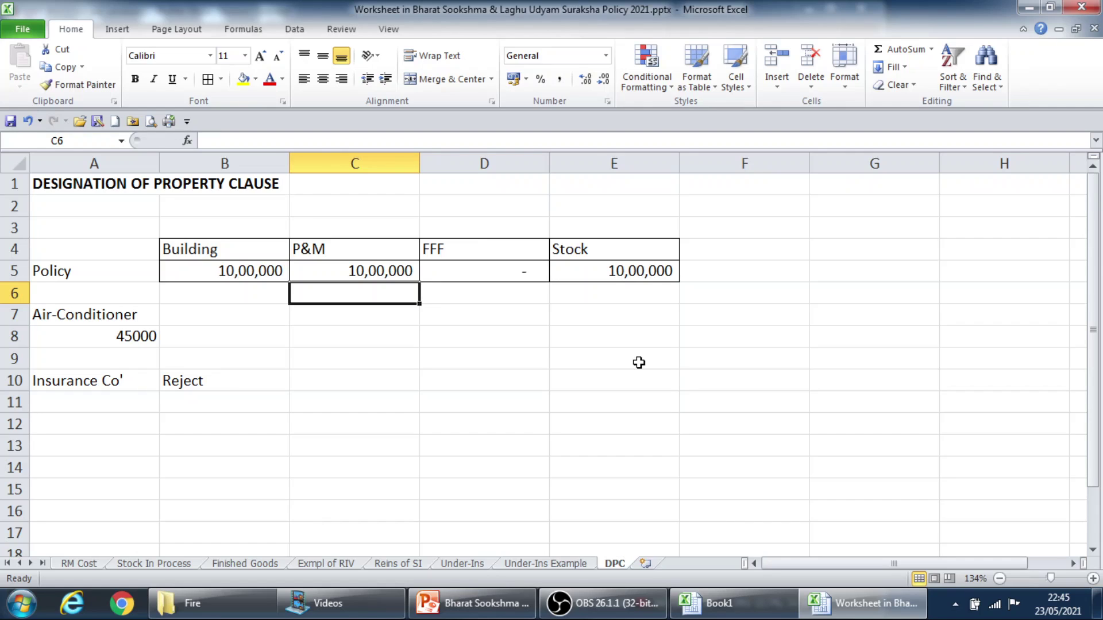
{"action": "left_click", "coordinate": [342, 160]}
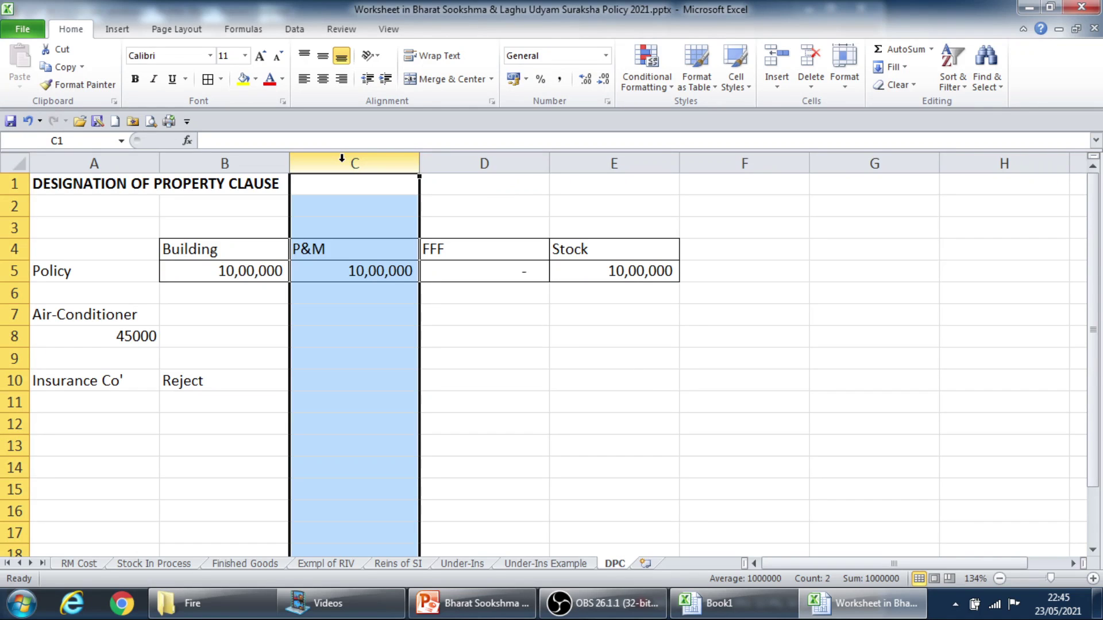
{"action": "left_click", "coordinate": [115, 384]}
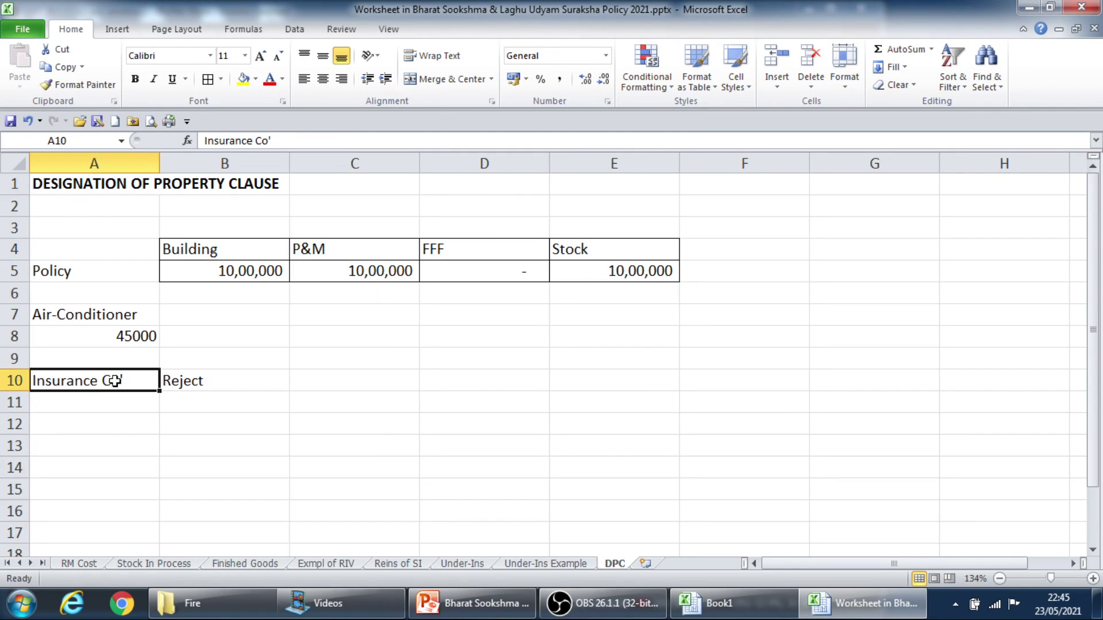
Replace the insurance company's decision in B10 with "Approve" and highlight A10:B10
{"action": "left_click", "coordinate": [219, 390]}
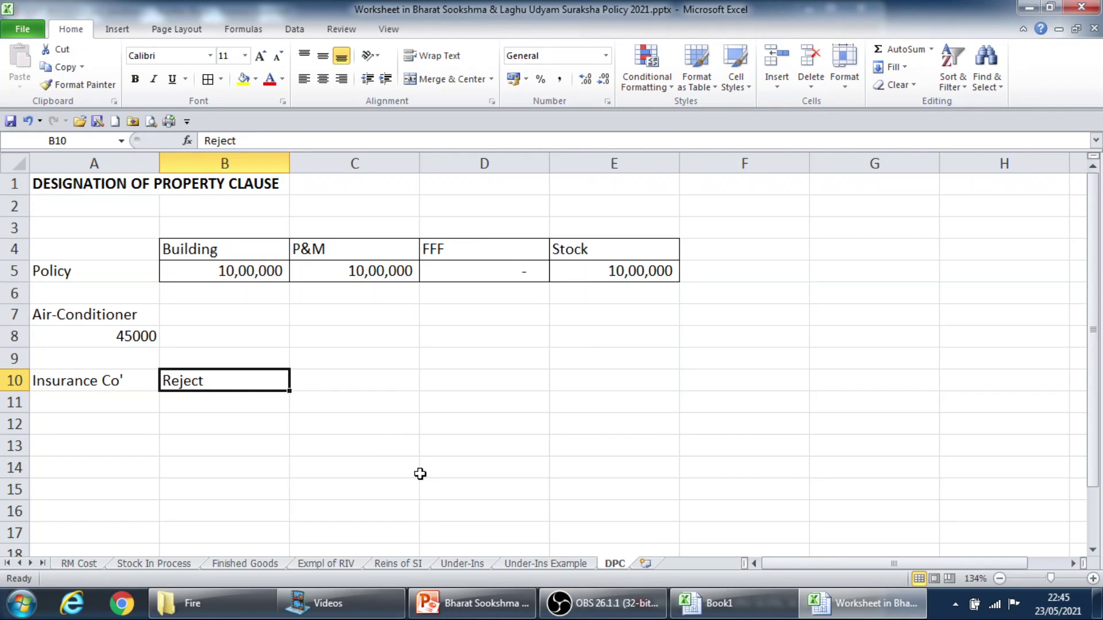
{"action": "type", "text": "APpr"}
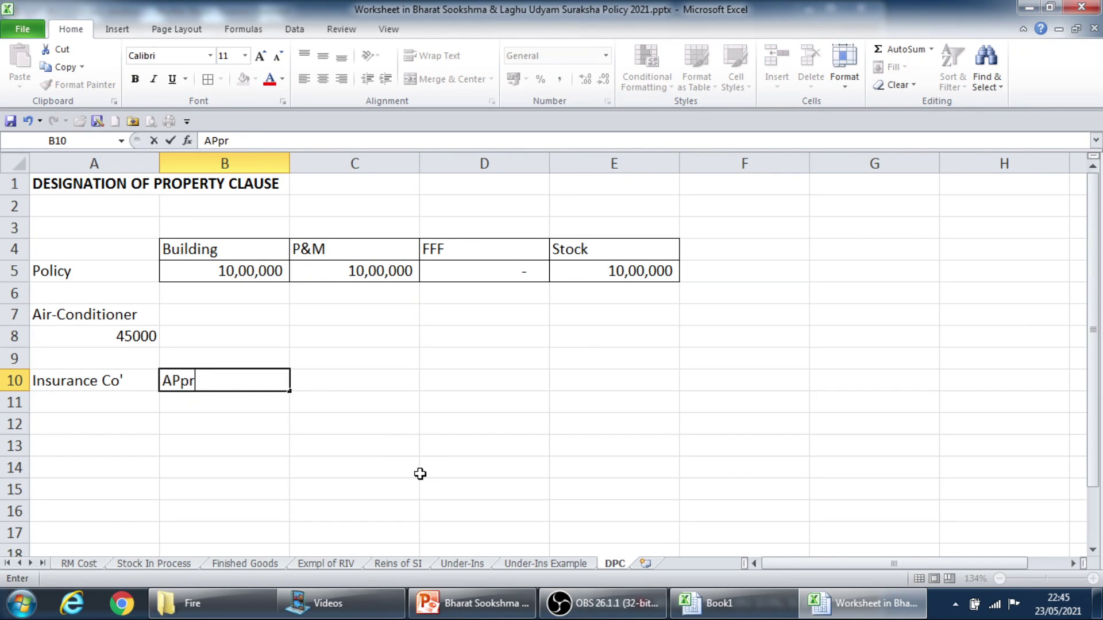
{"action": "key", "text": "BackSpace"}
{"action": "key", "text": "BackSpace"}
{"action": "key", "text": "BackSpace"}
{"action": "type", "text": "pprove"}
{"action": "key", "text": "Tab"}
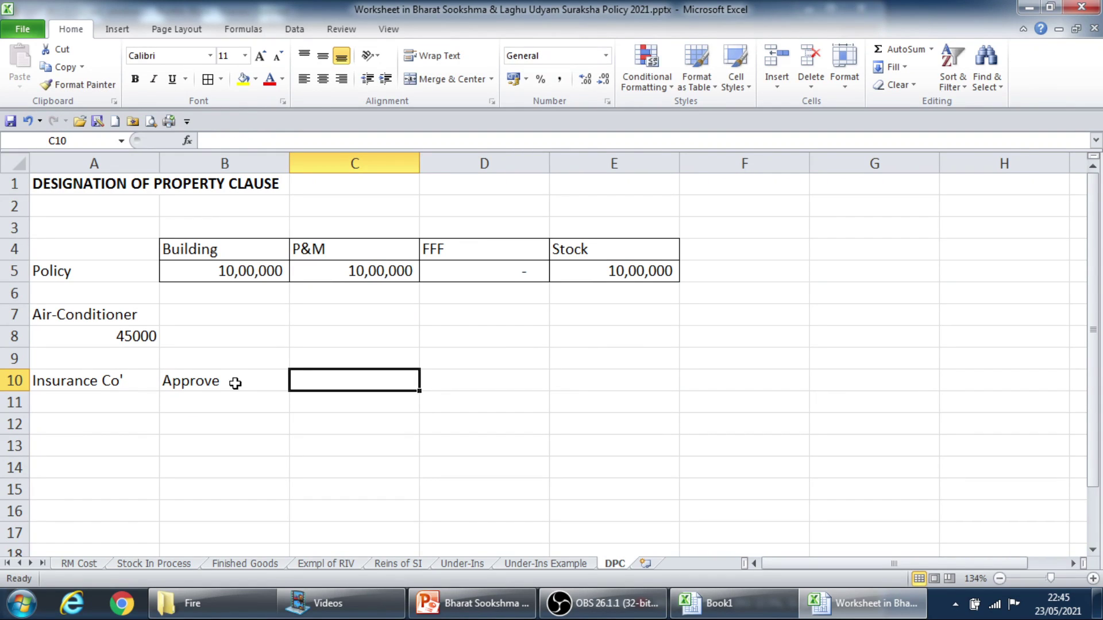
{"action": "left_click_drag", "start_coordinate": [106, 381], "coordinate": [189, 384]}
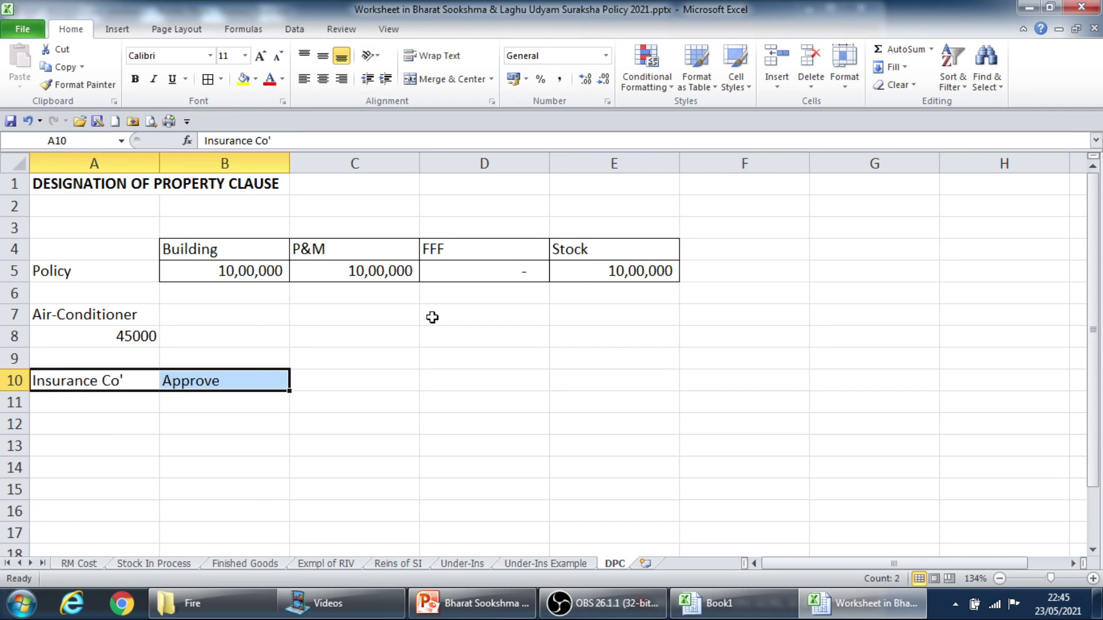
Switch to the Bharat Sookshma presentation in PowerPoint
{"action": "left_click", "coordinate": [471, 603]}
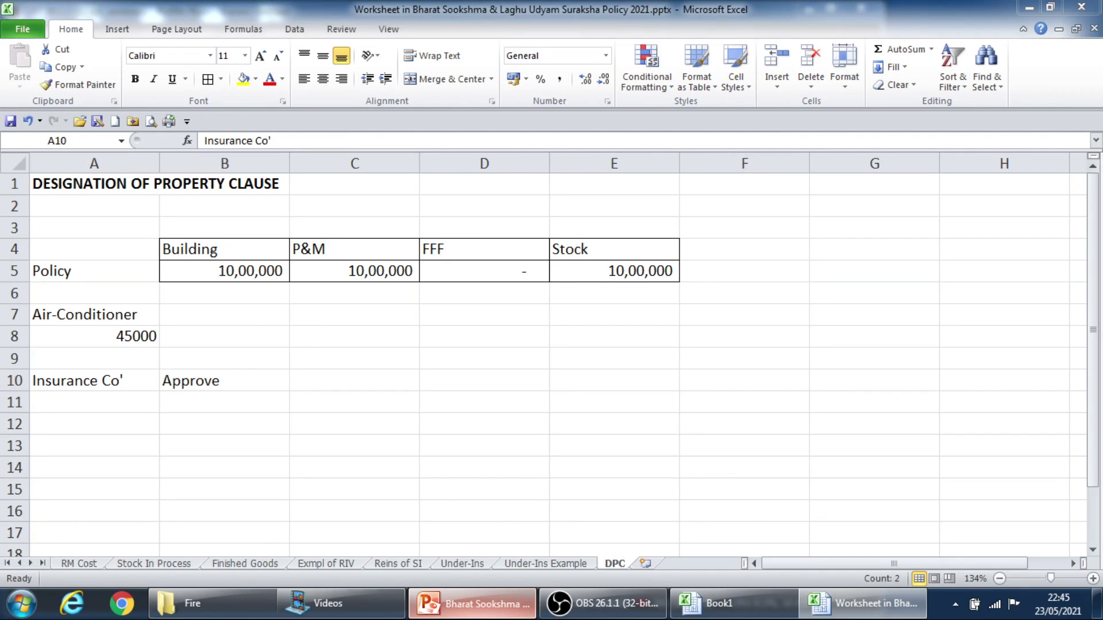